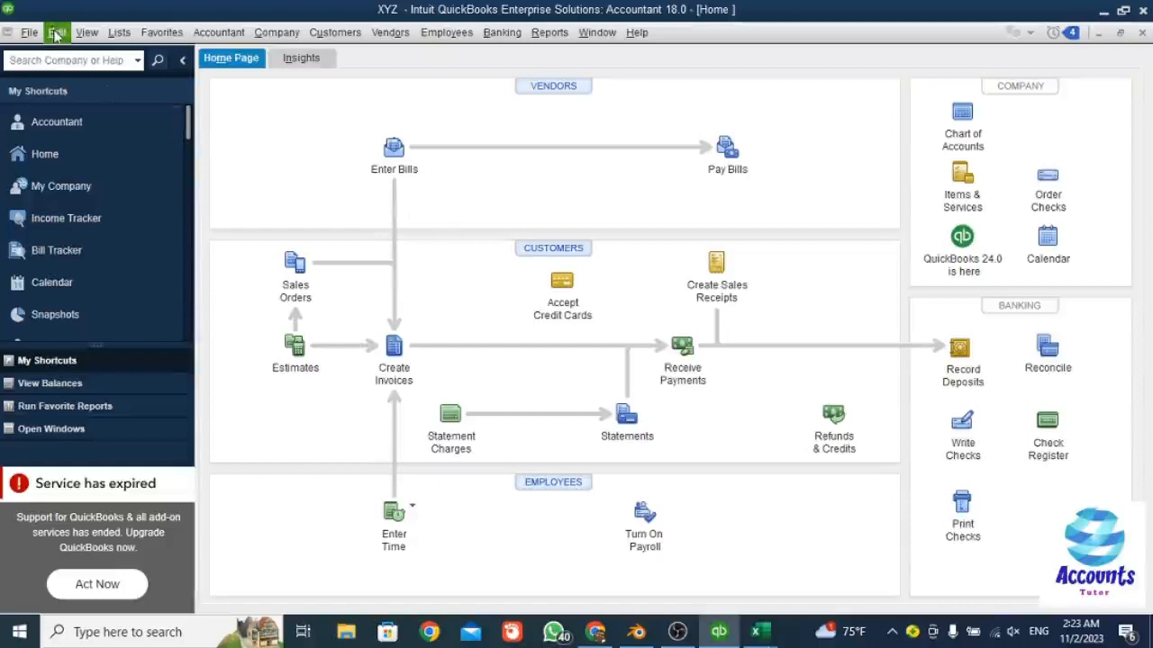
Activate inventory and purchase orders in the company preferences for Items & Inventory and accept closing all open windows.
left_click(56, 34)
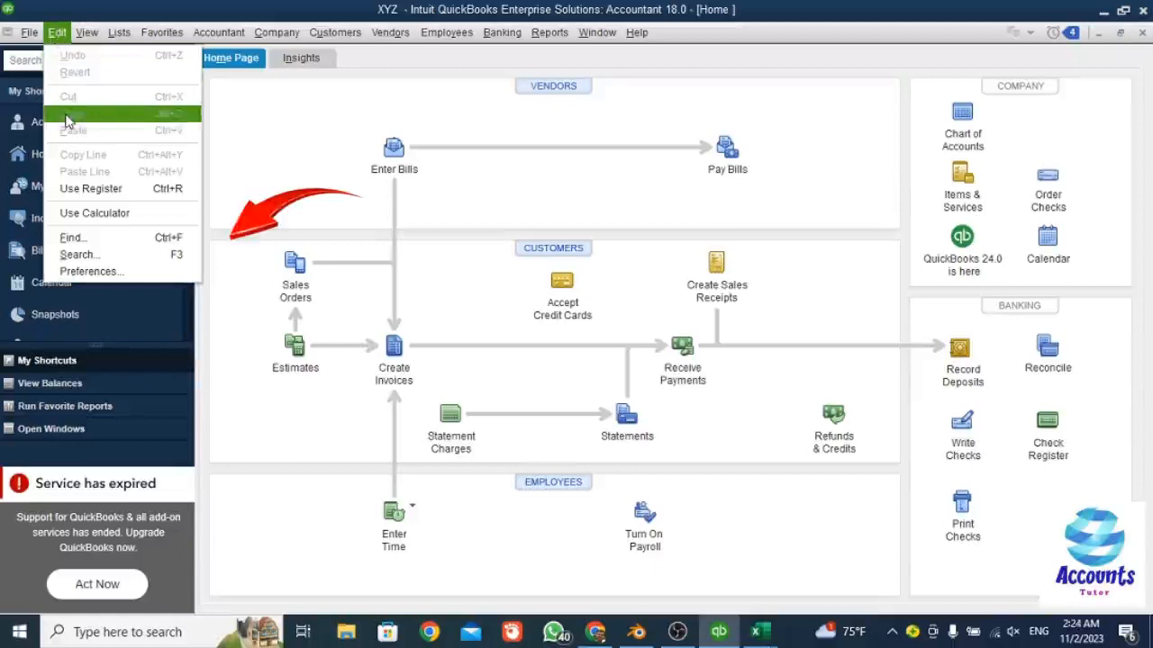
left_click(146, 272)
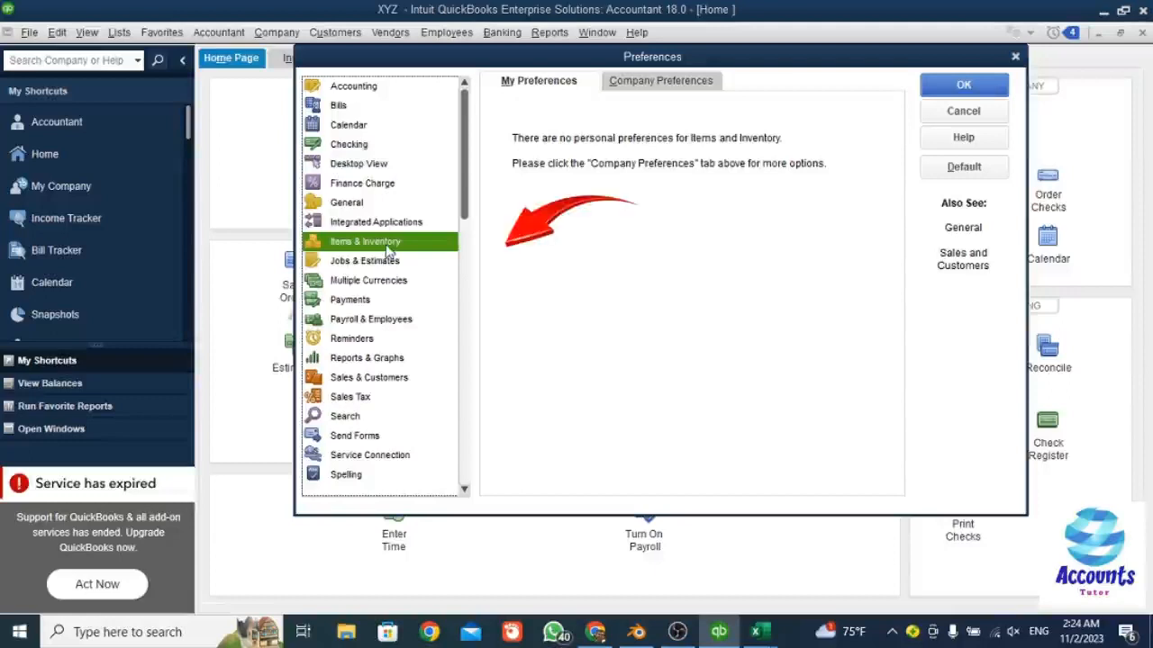
left_click(665, 83)
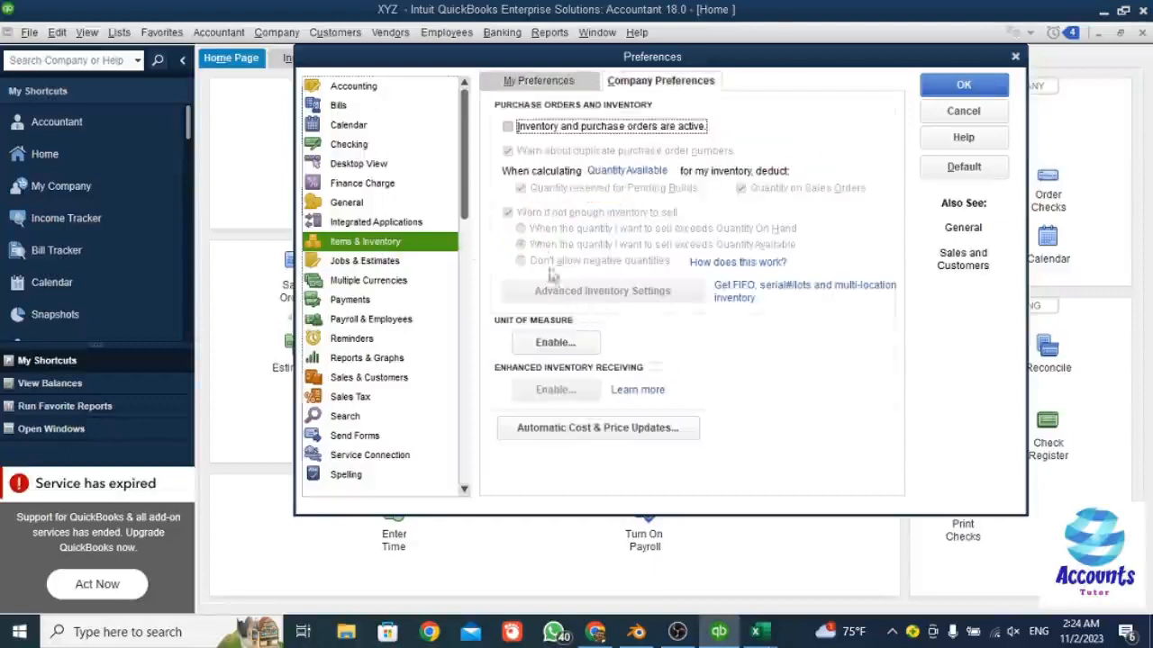
left_click(510, 129)
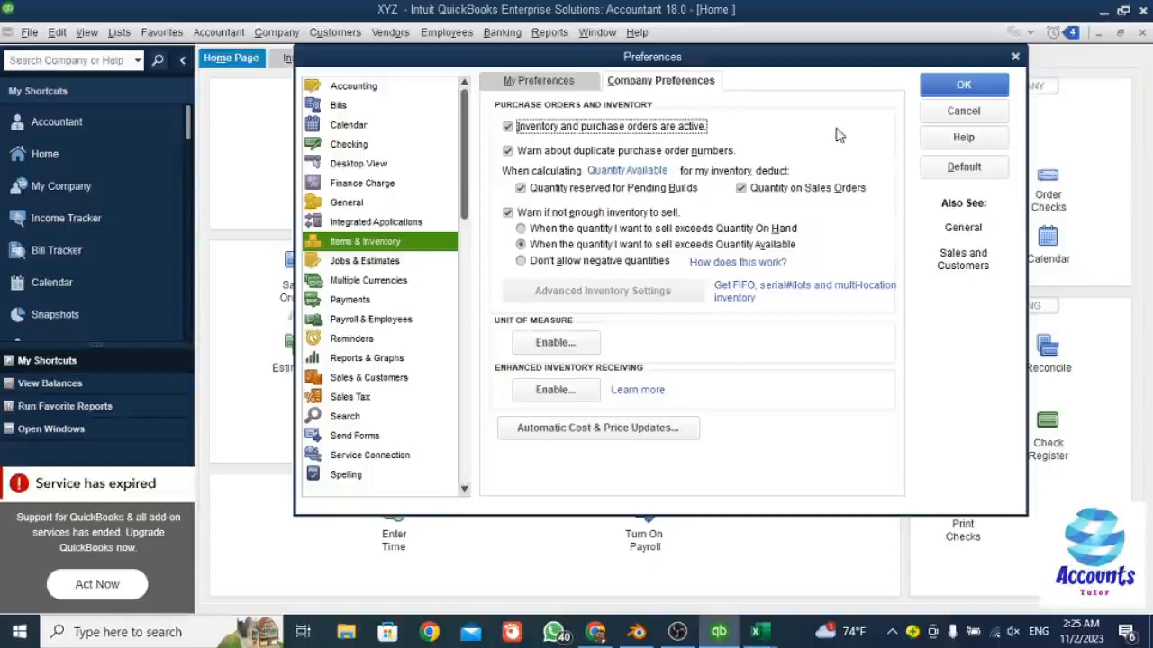
left_click(953, 90)
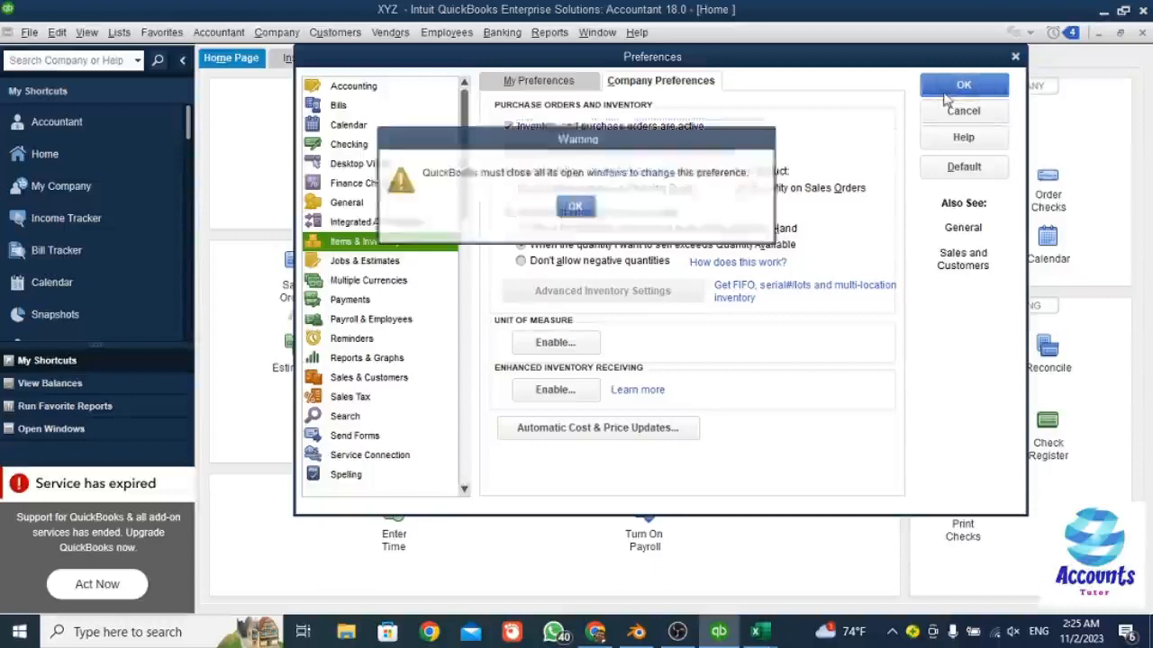
left_click(577, 212)
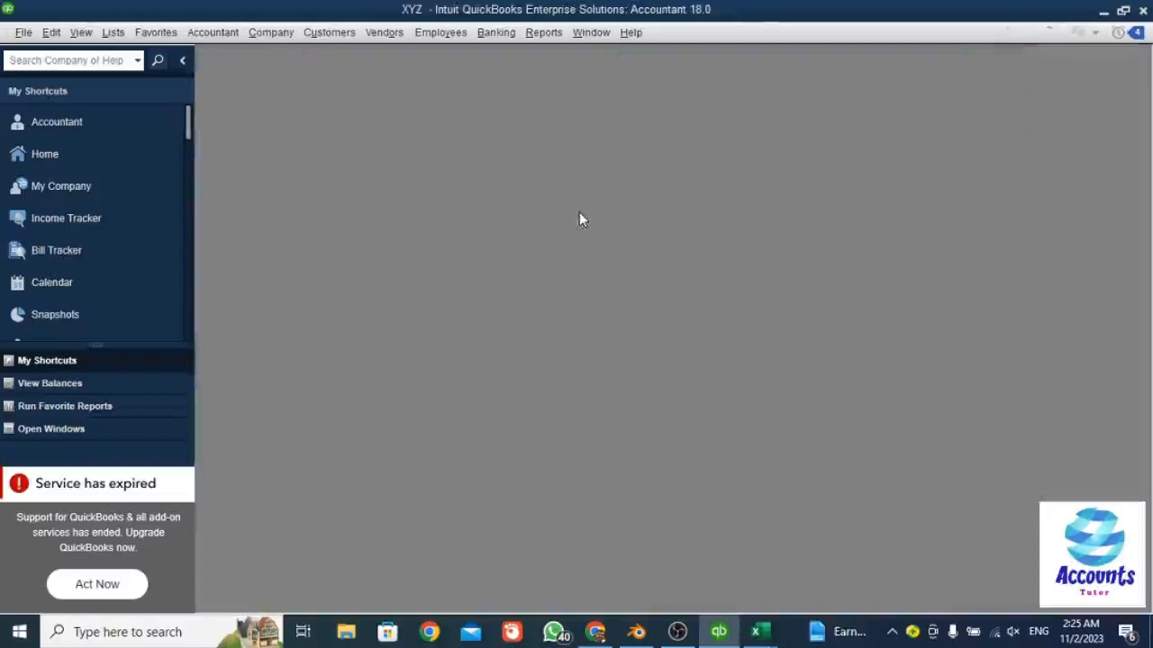
Reopen the home page at full size and open the Inventory Center from the inventory activities.
left_click(92, 155)
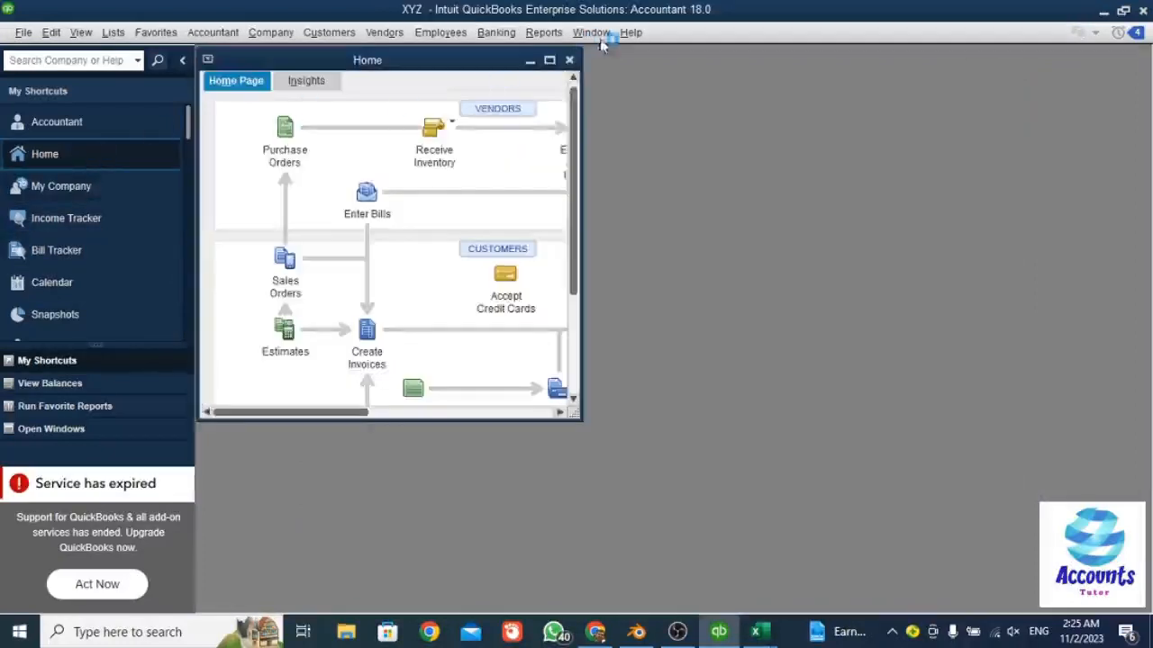
left_click(549, 62)
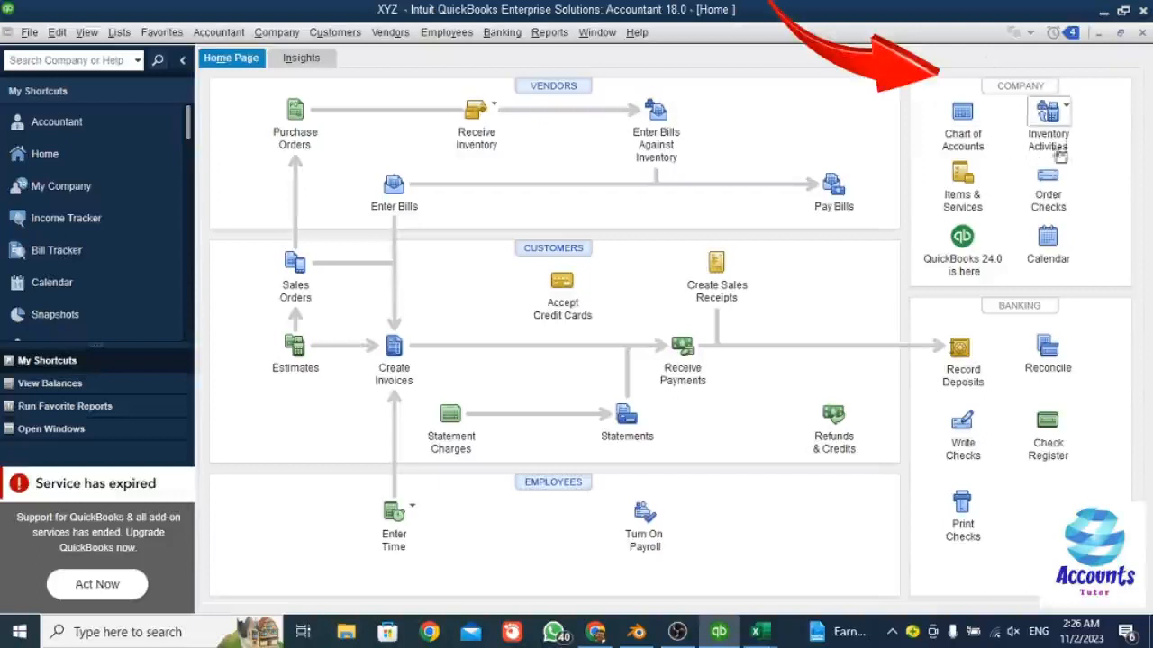
left_click(1065, 107)
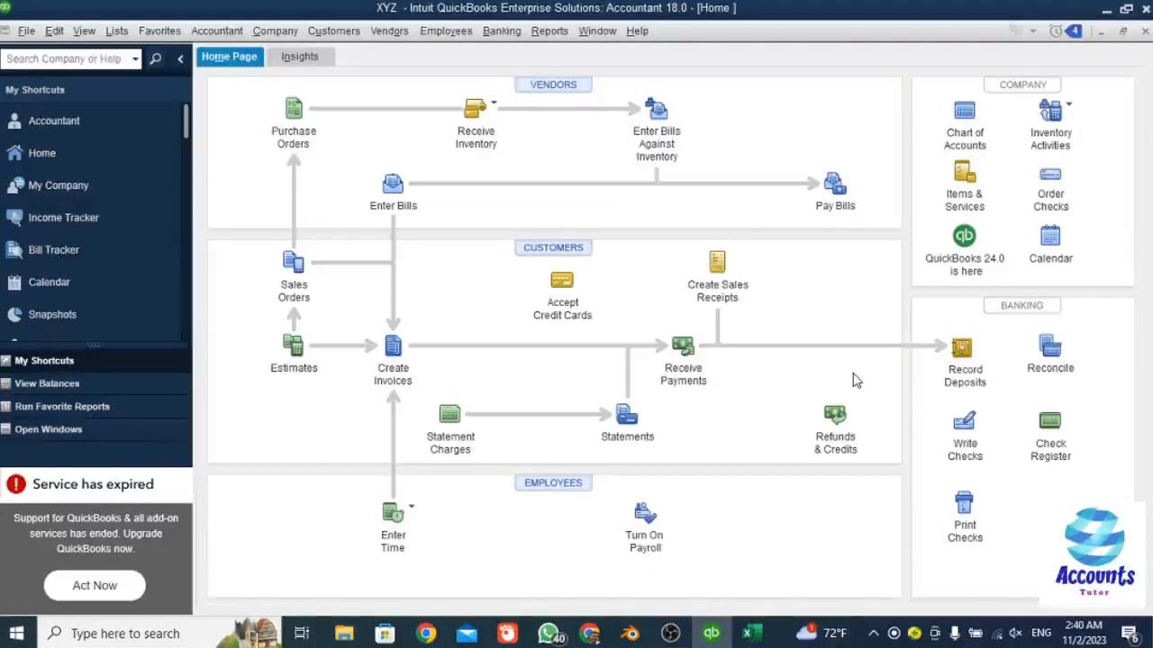
left_click(1068, 109)
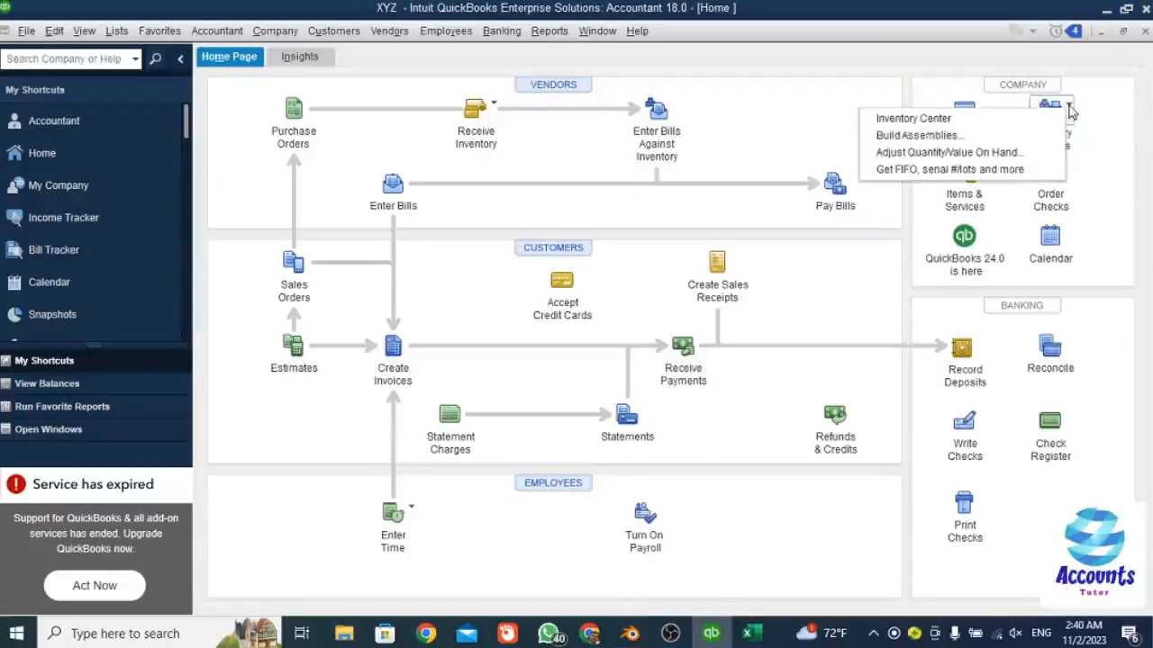
left_click(996, 126)
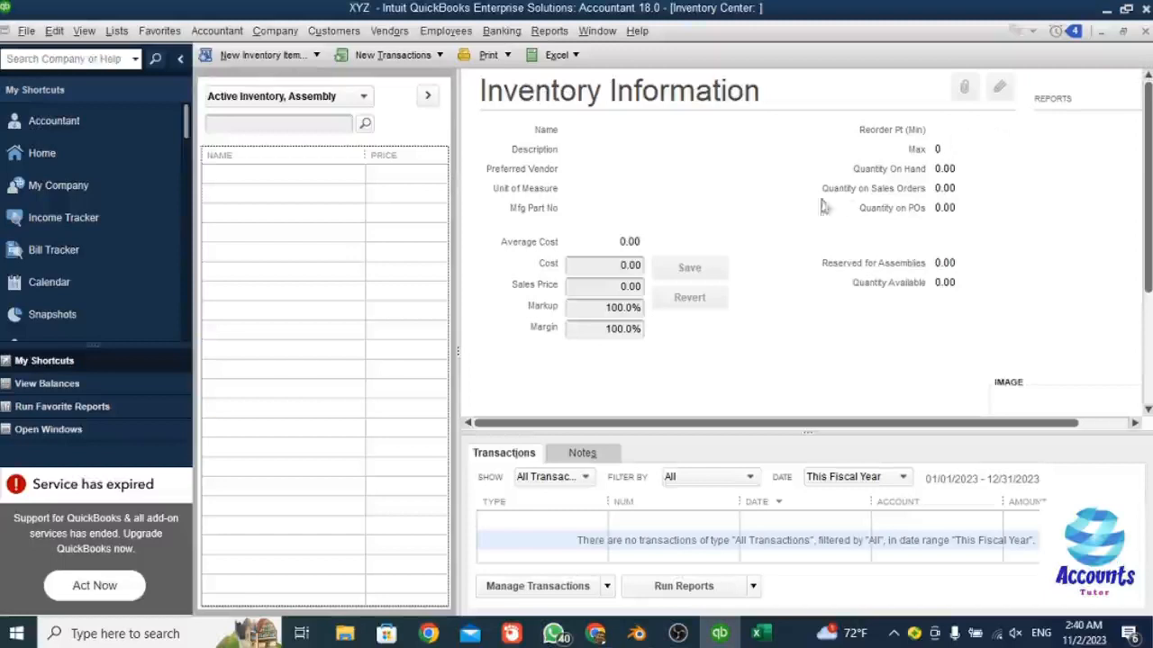
Start a new inventory item of type Inventory Part and name it SS100.
left_click(317, 55)
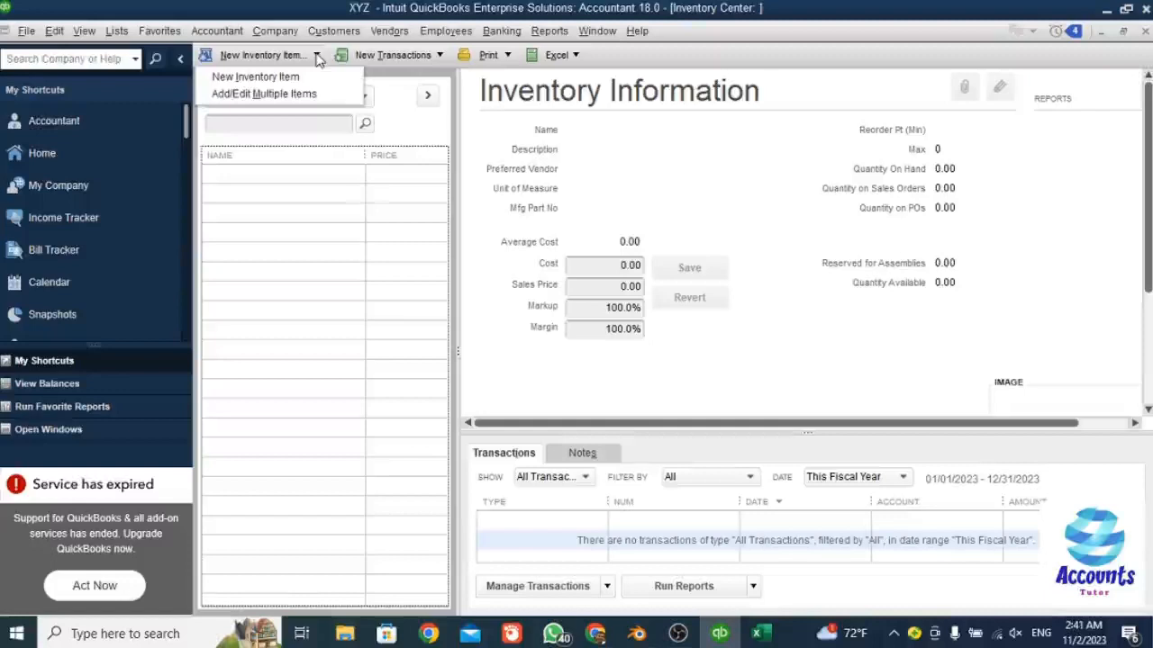
left_click(312, 77)
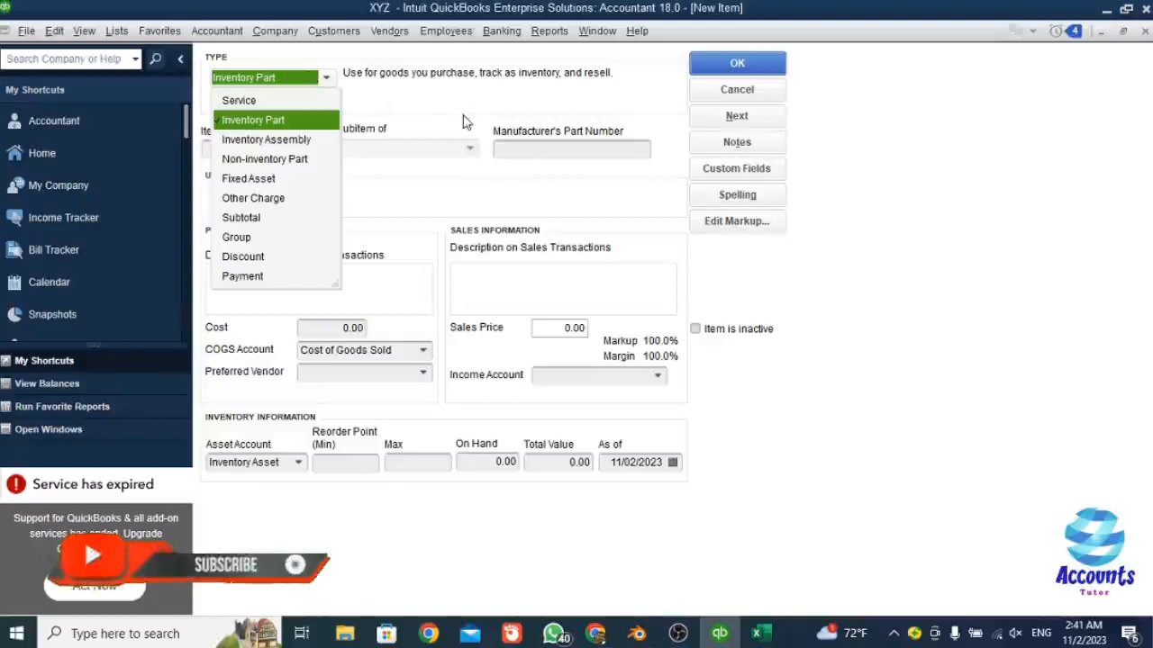
left_click(296, 127)
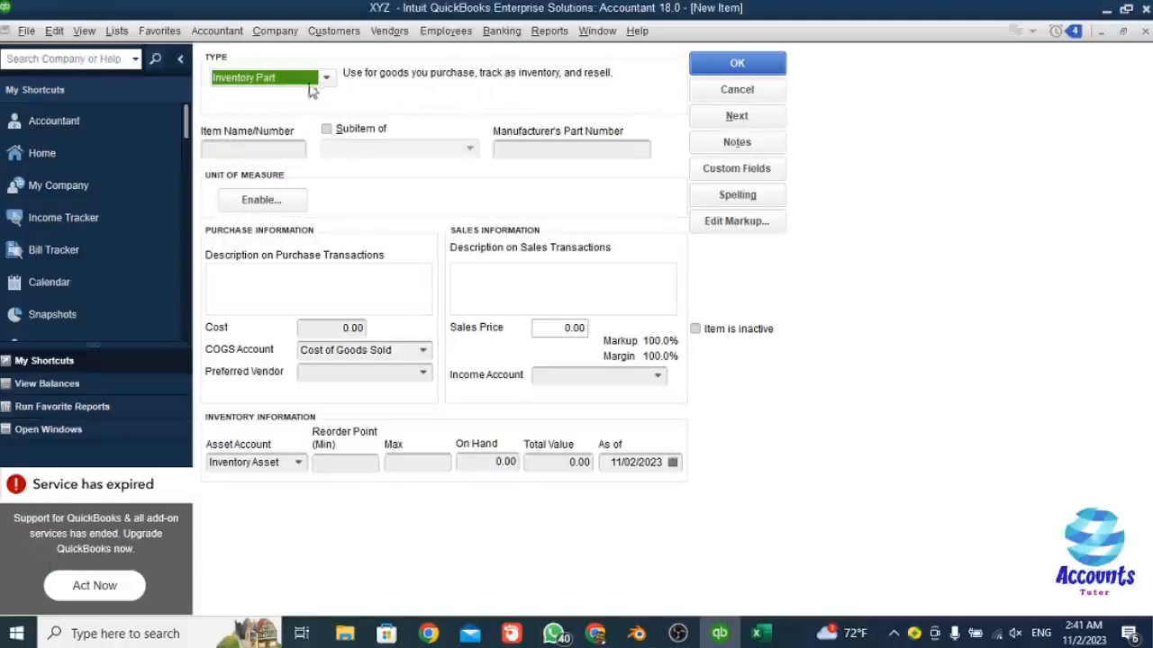
left_click(242, 150)
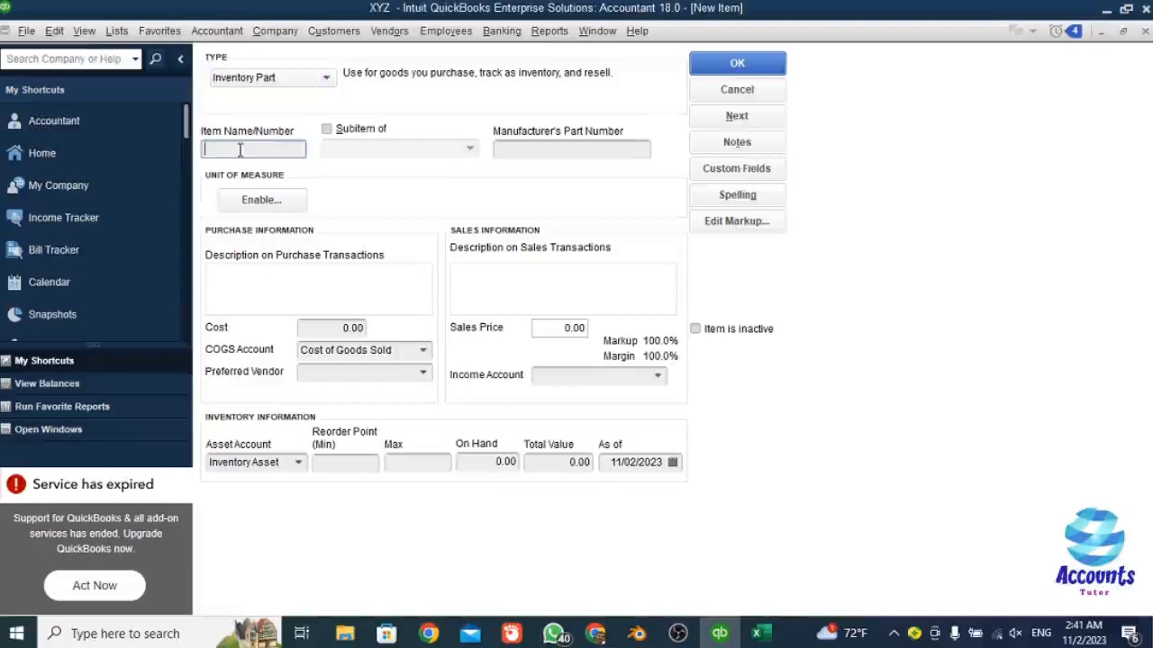
type("S")
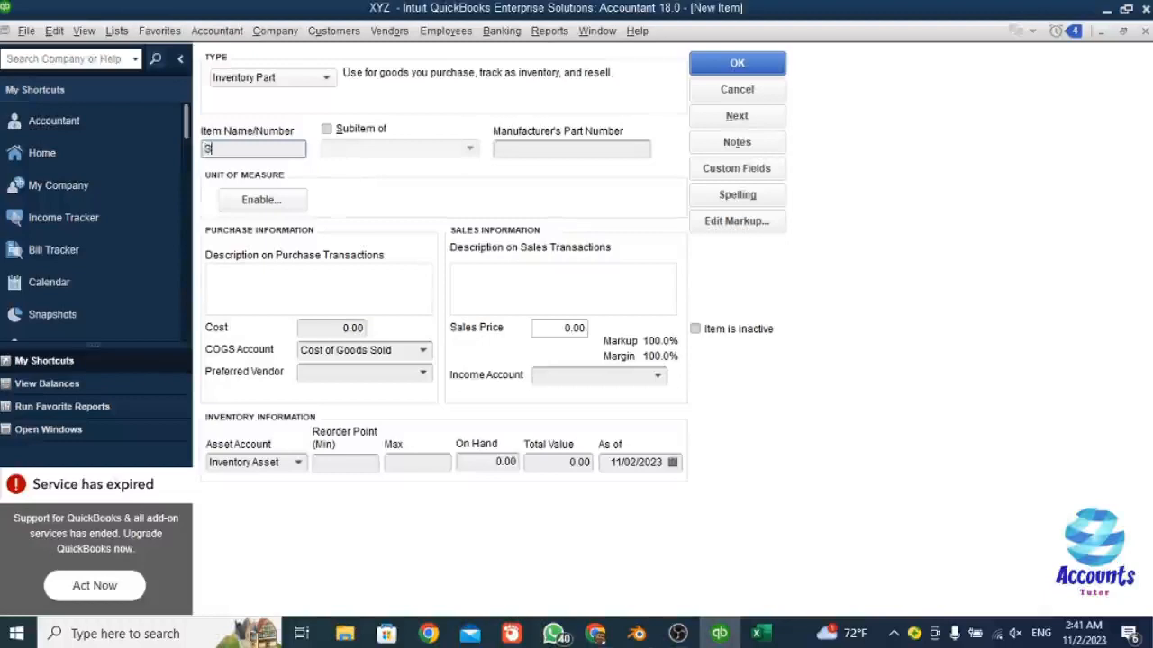
type("S")
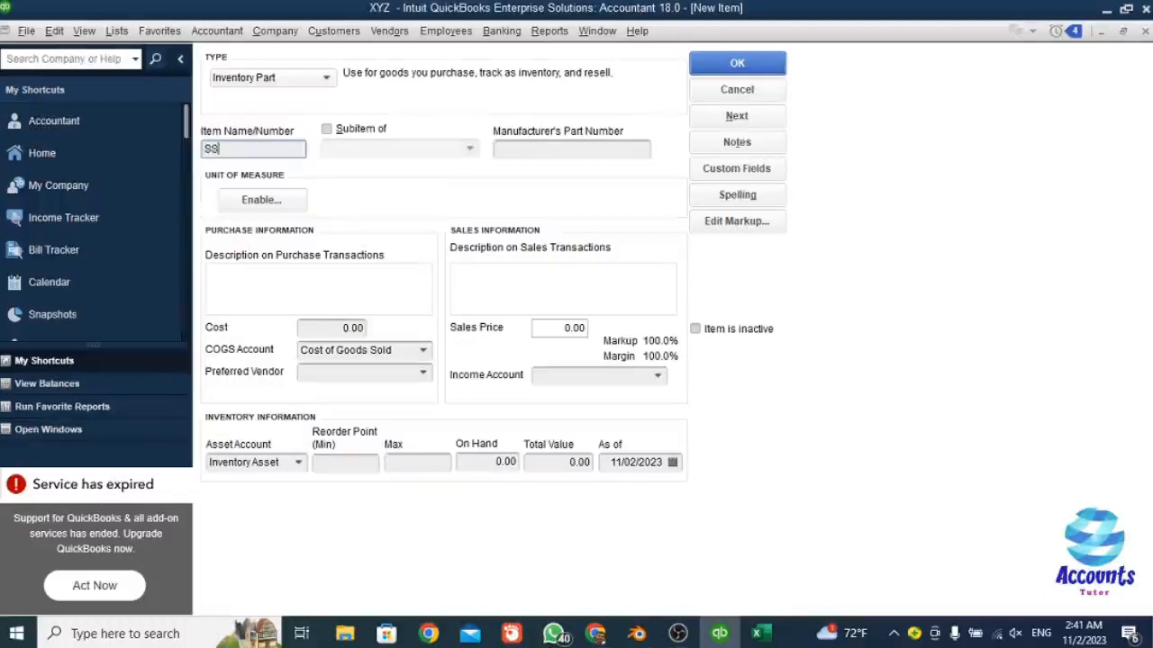
type("100")
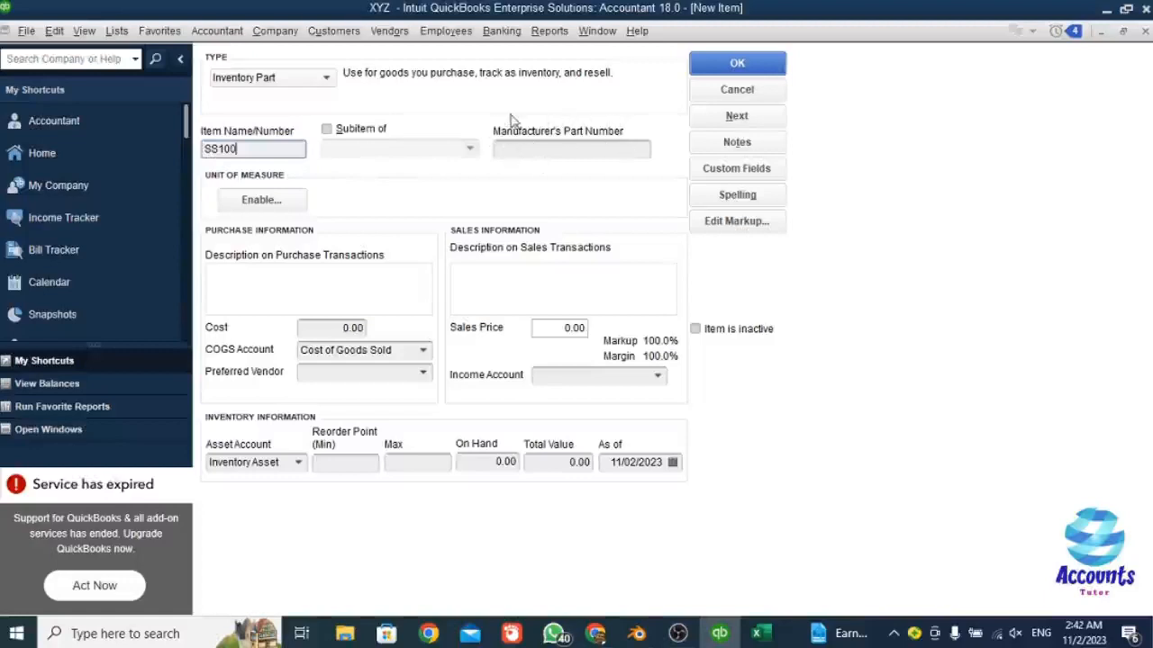
left_click(327, 130)
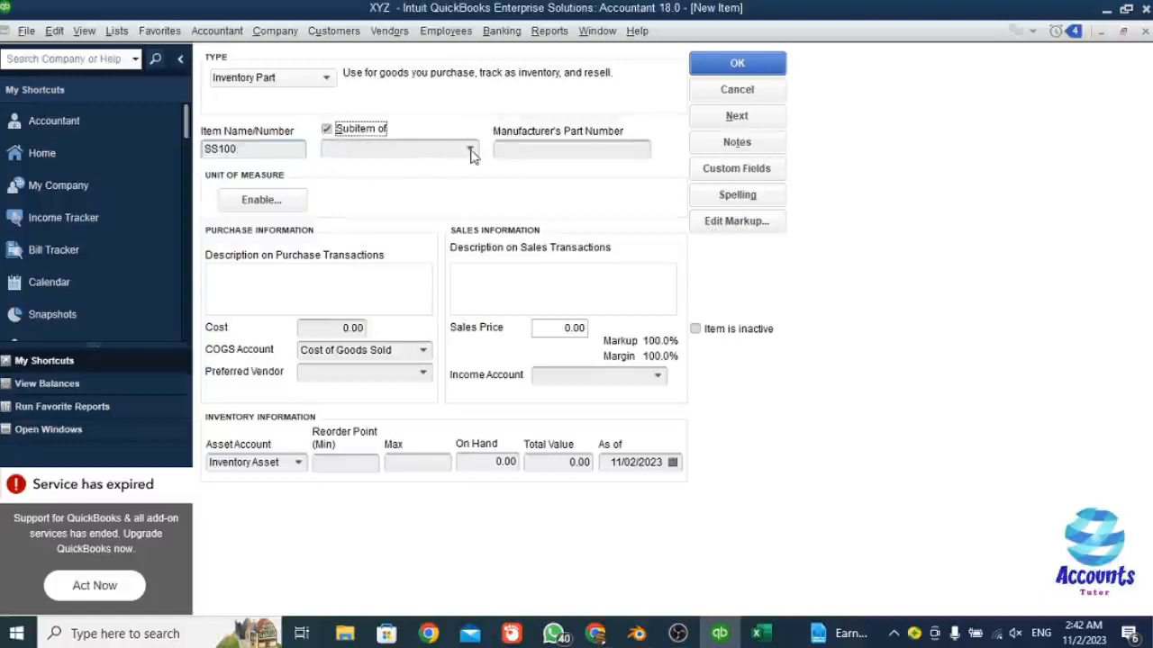
left_click(469, 151)
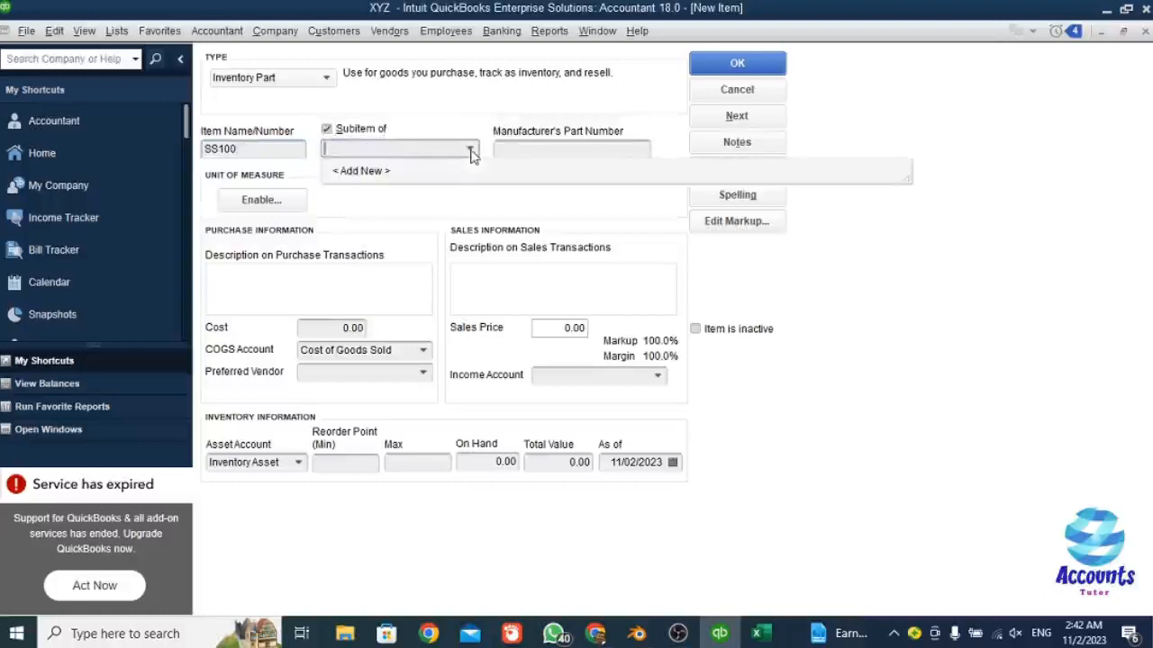
left_click(326, 130)
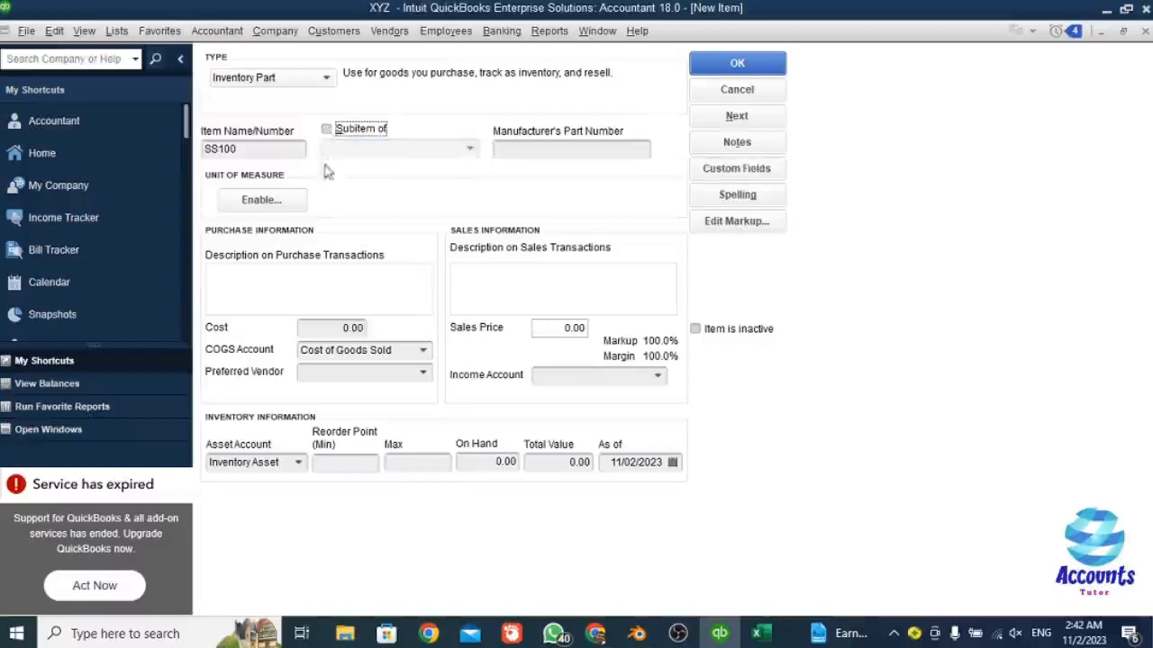
Enable a single unit of measure per item, using the Count type and the unit Each (ea).
left_click(292, 206)
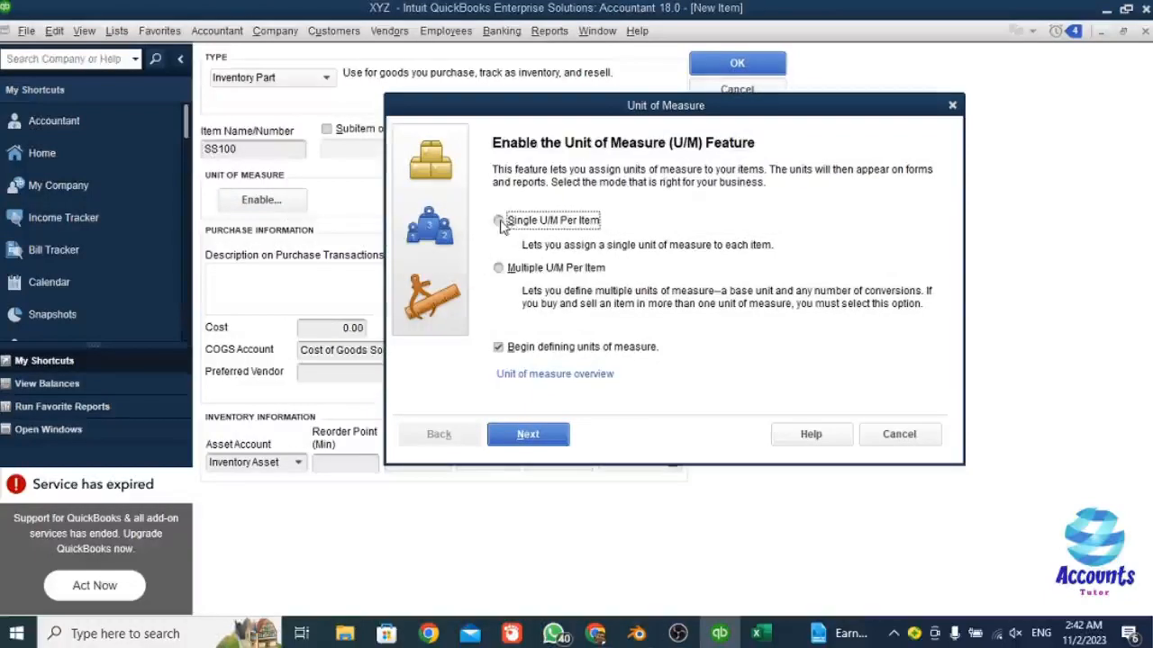
left_click(500, 221)
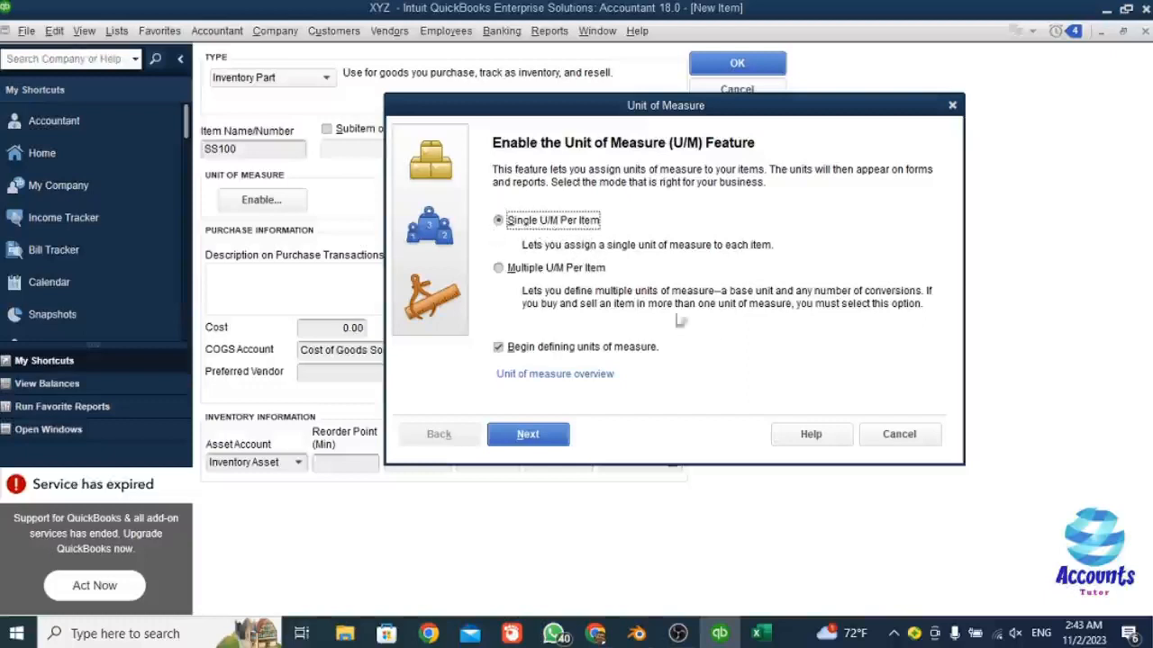
left_click(531, 435)
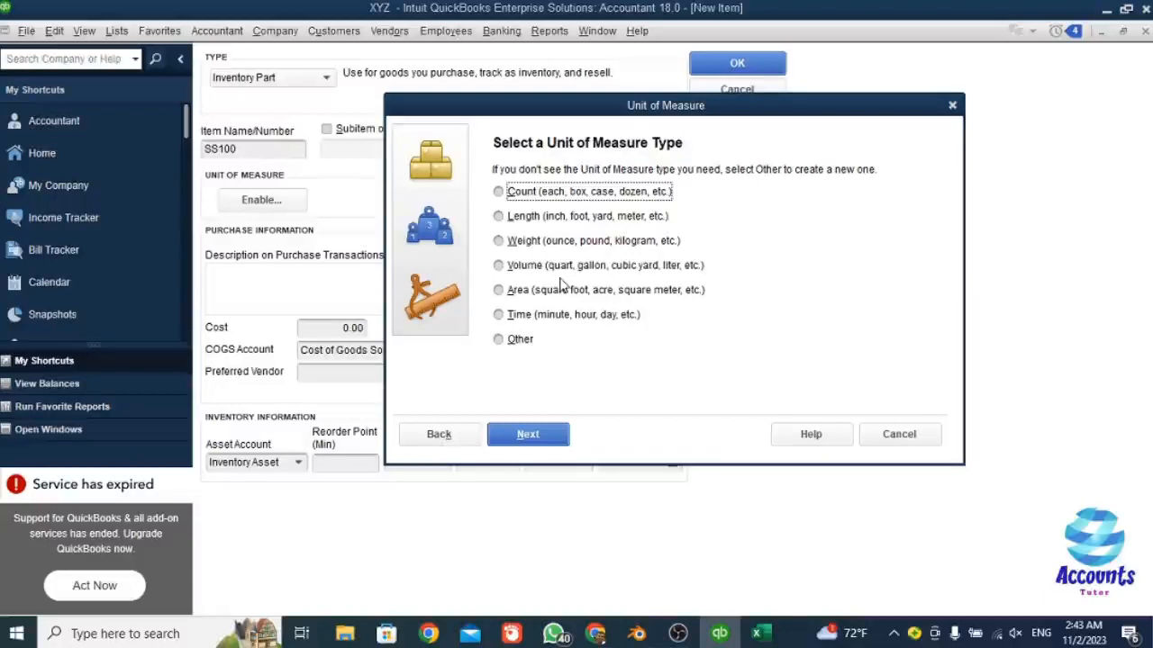
left_click(501, 193)
left_click(544, 435)
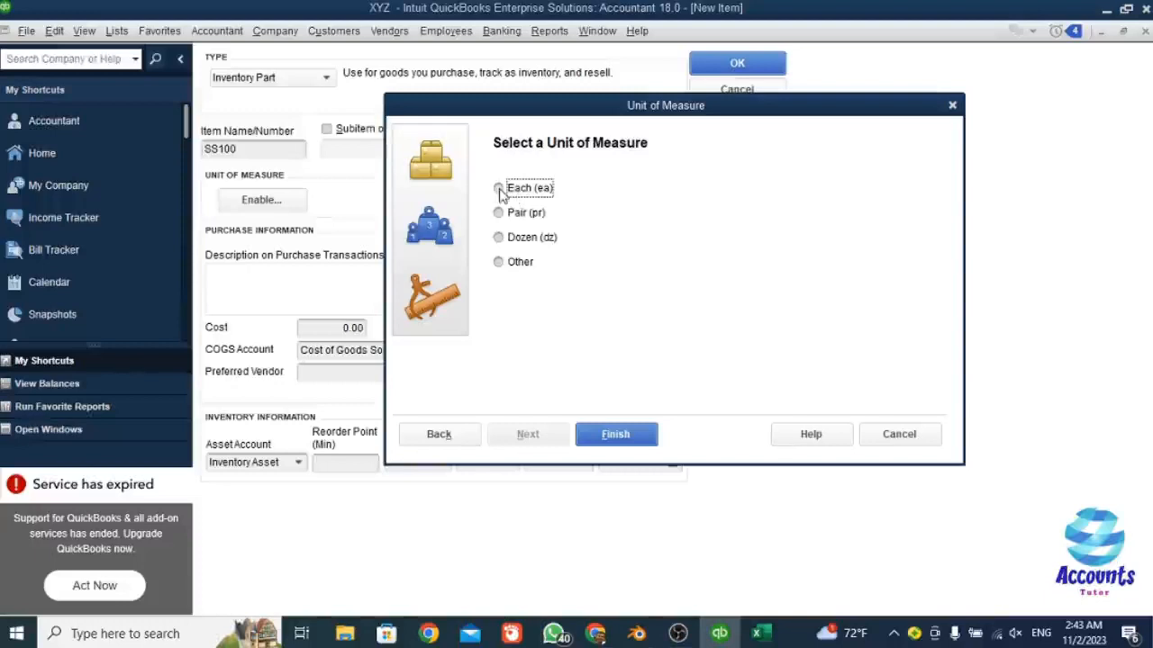
left_click(615, 435)
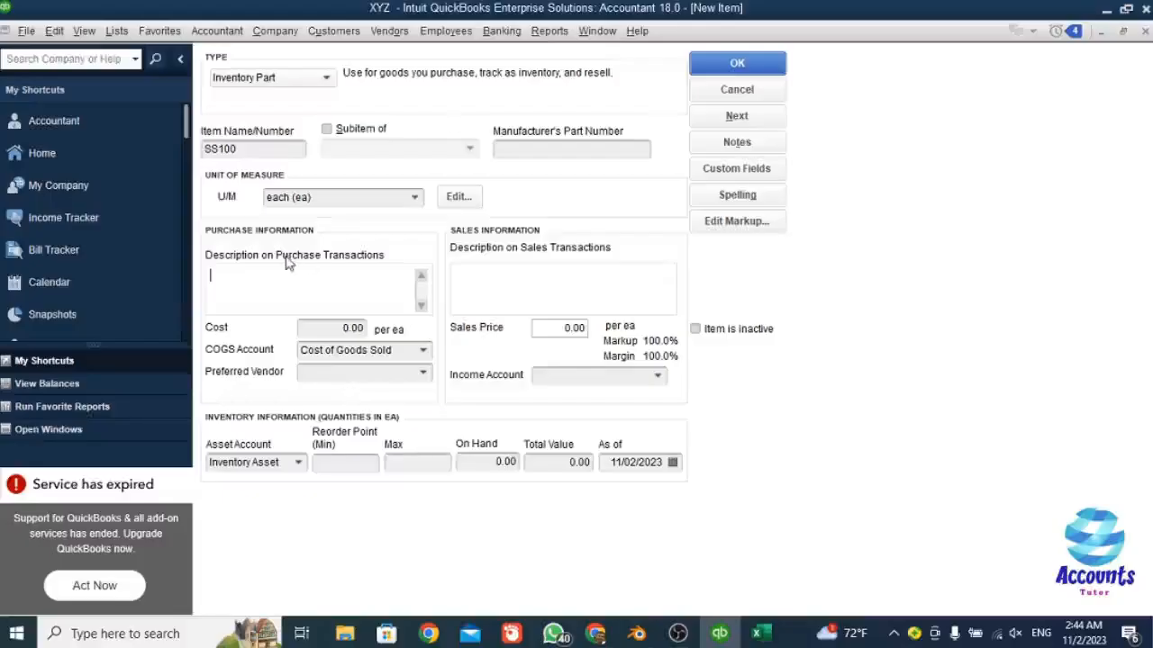
Enter "Shirt Small" as the item's description for both purchase and sales transactions.
type("Sm")
key("BackSpace")
type("hirt Sn")
type("all")
key("BackSpace")
key("BackSpace")
key("BackSpace")
key("BackSpace")
key("BackSpace")
type("mall")
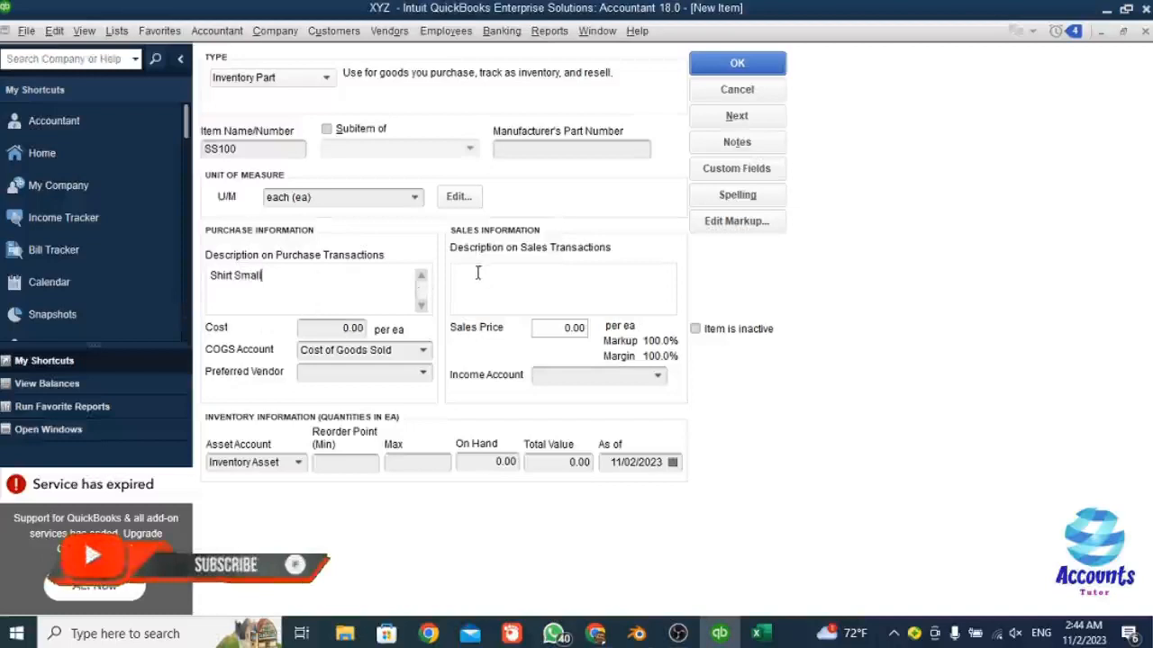
left_click(524, 284)
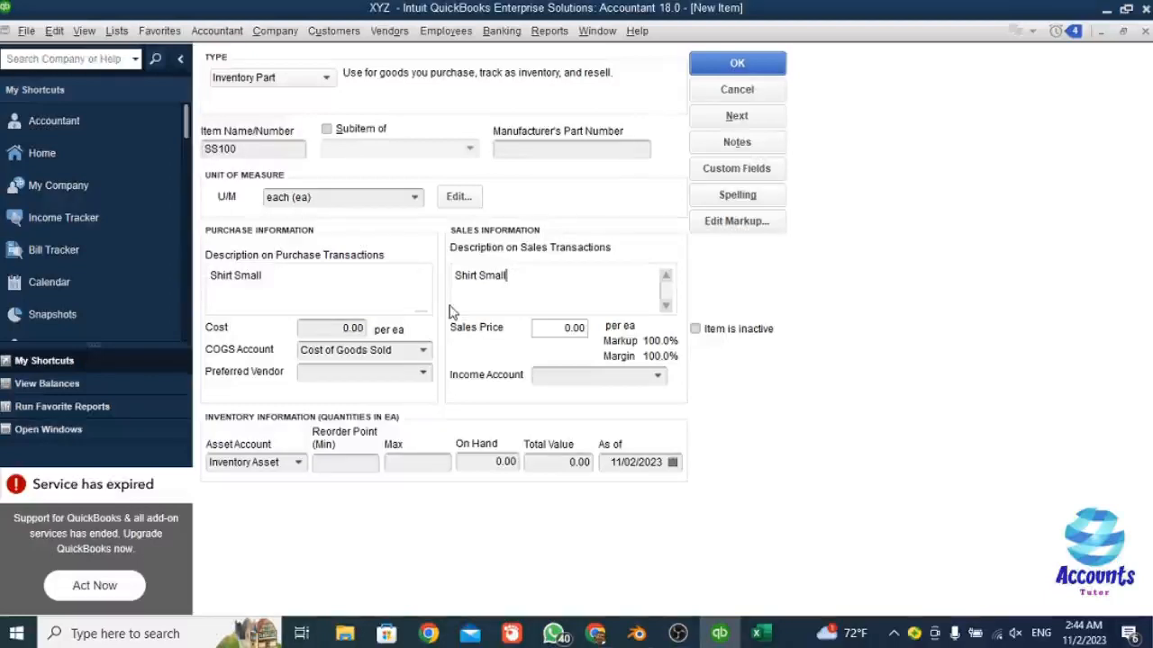
Set the item's purchase cost to 1,000 per each.
left_click(340, 331)
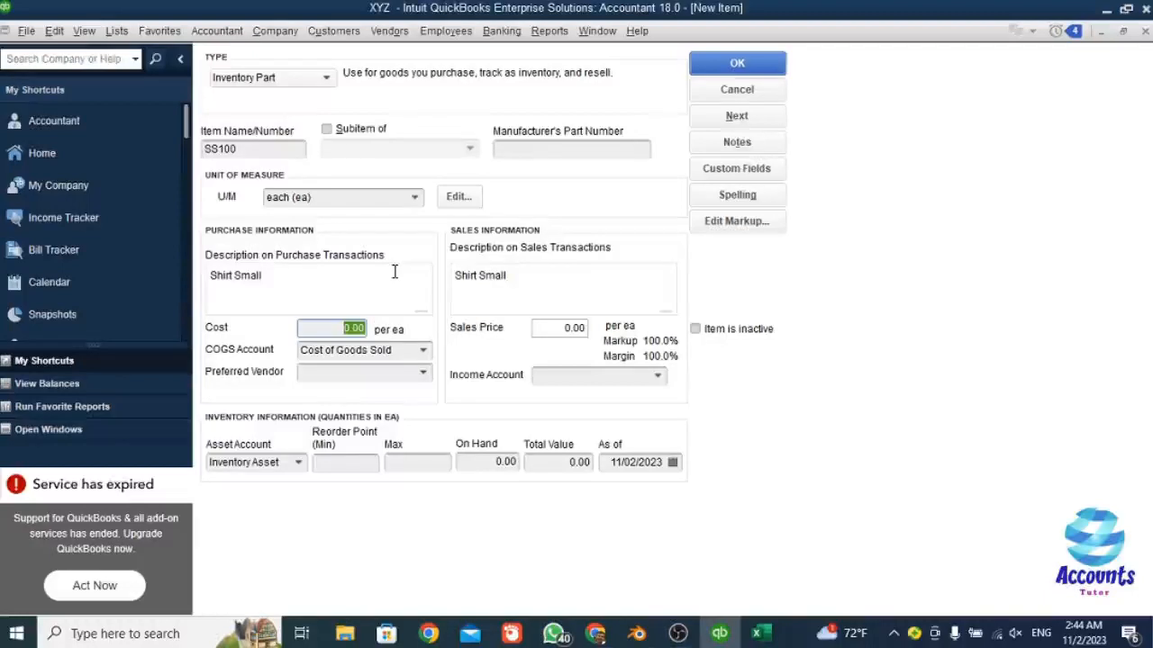
type("1500")
key("BackSpace")
key("BackSpace")
key("BackSpace")
type("000")
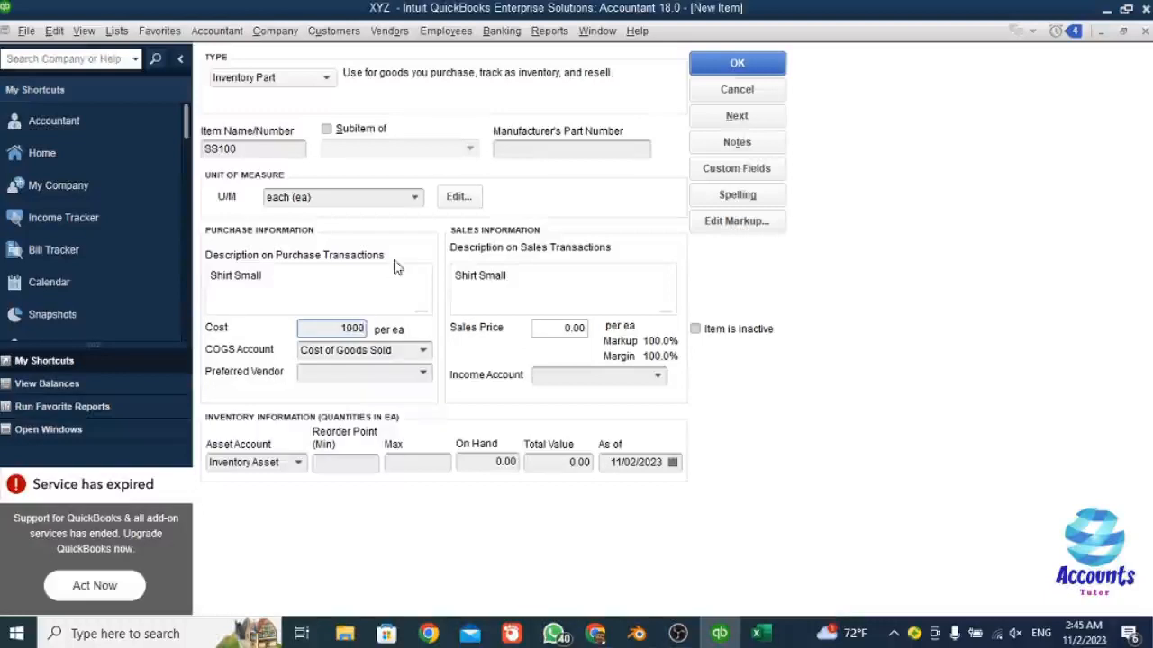
Set the item's sales price to 1,750 and assign Merchandise Sales as its income account.
left_click(560, 329)
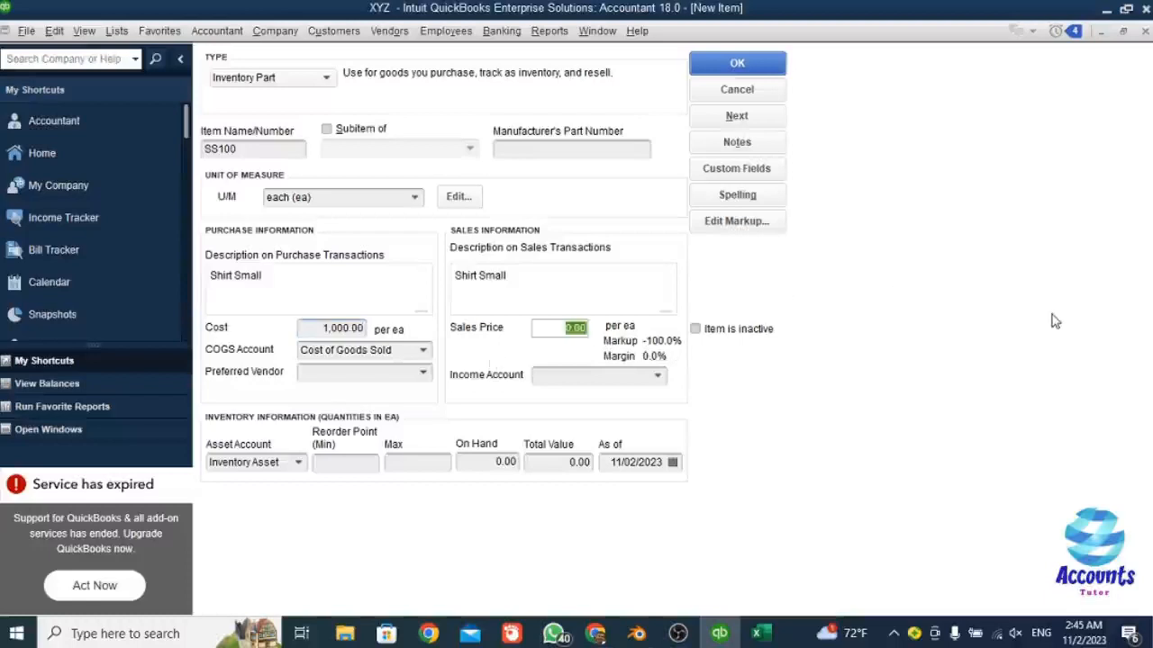
type("1750")
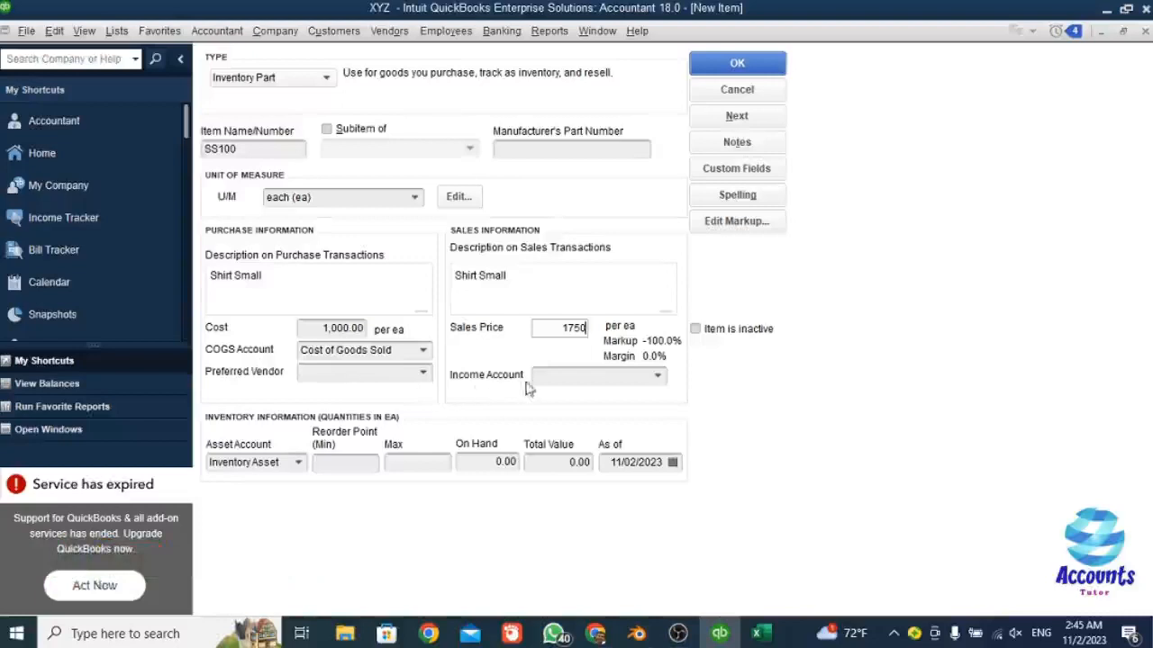
left_click(657, 381)
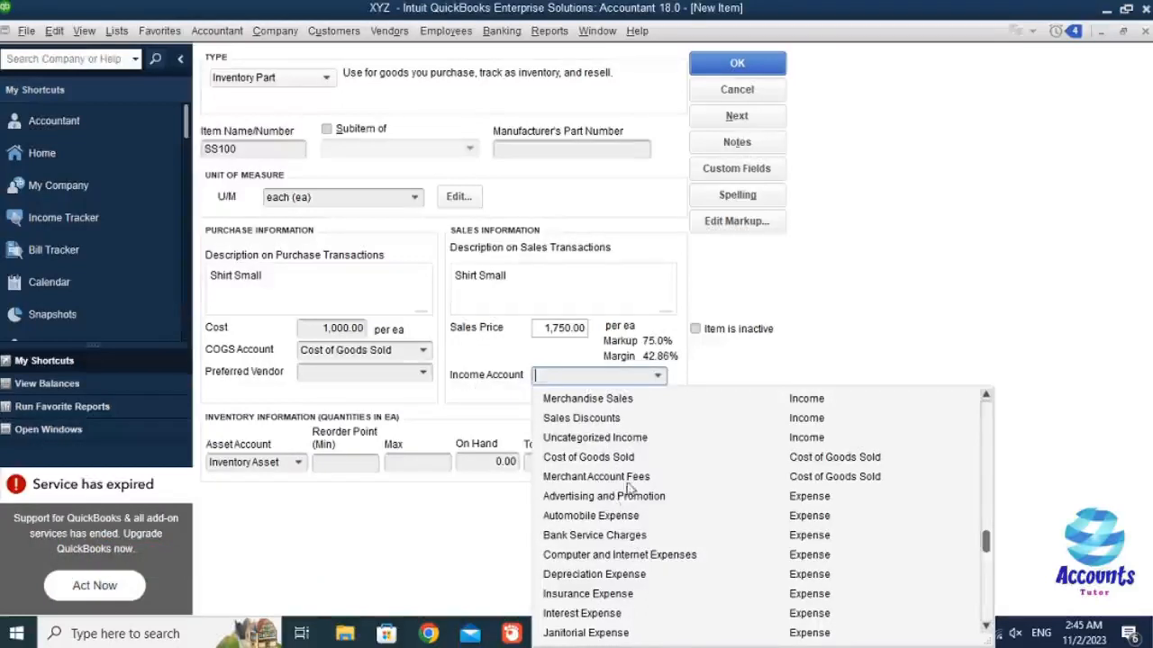
left_click(573, 400)
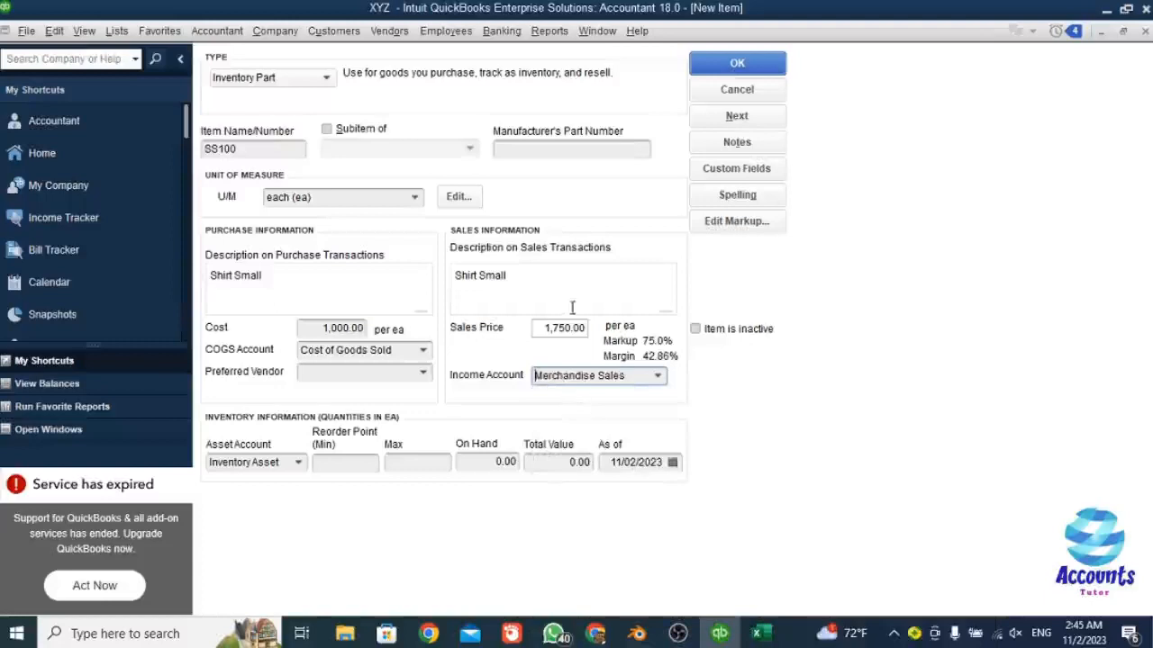
left_click(545, 331)
left_click_drag(544, 330, 600, 324)
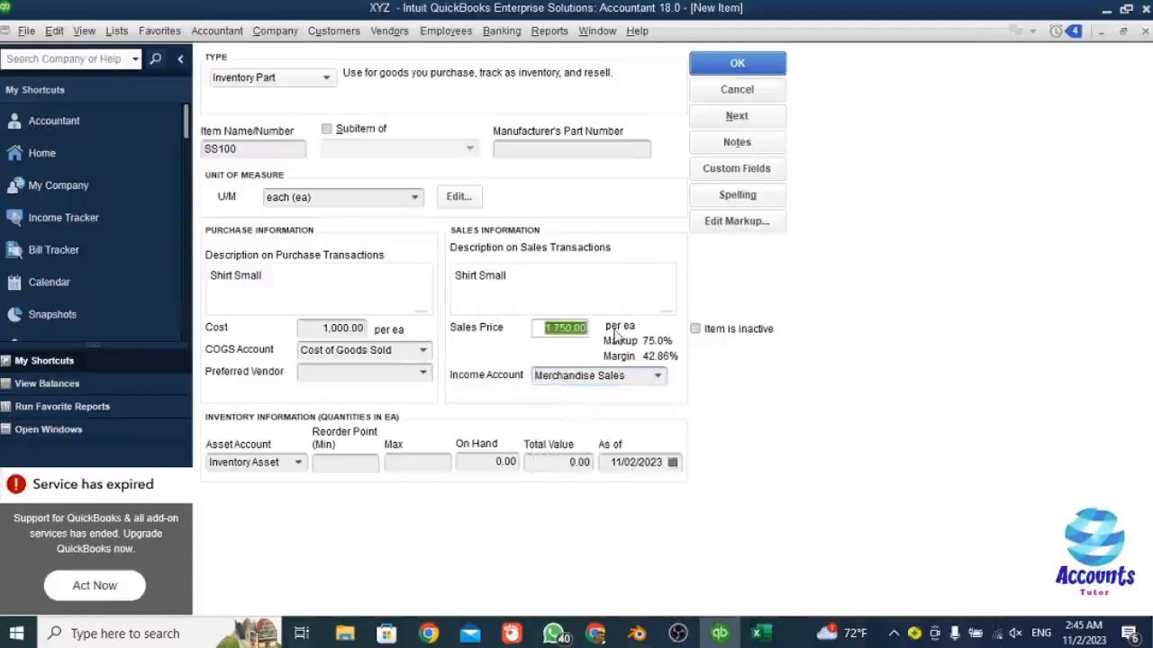
Set the item's sales price to 1,500 and choose the second vendor in the list as its preferred vendor.
type("1500")
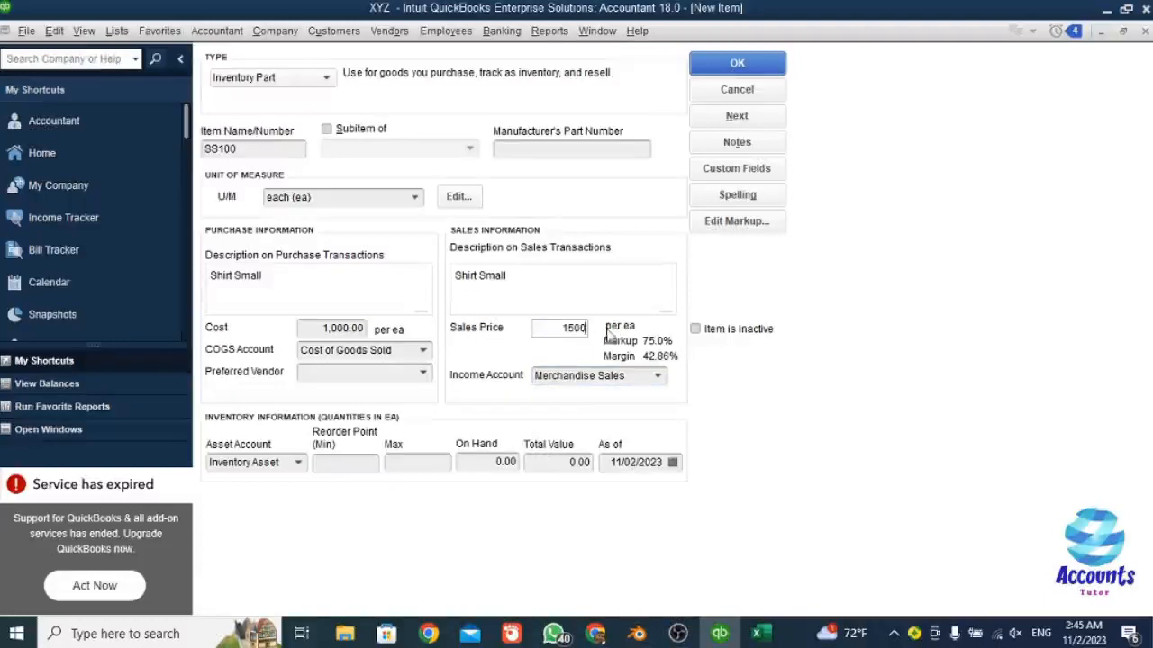
left_click(565, 374)
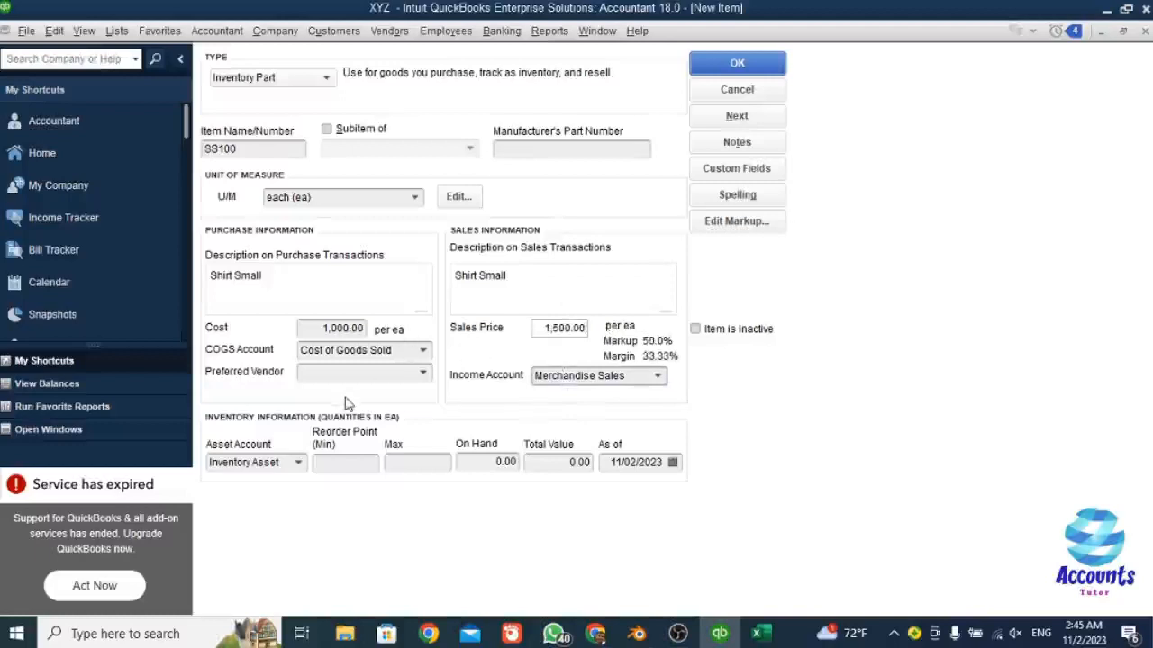
left_click(423, 372)
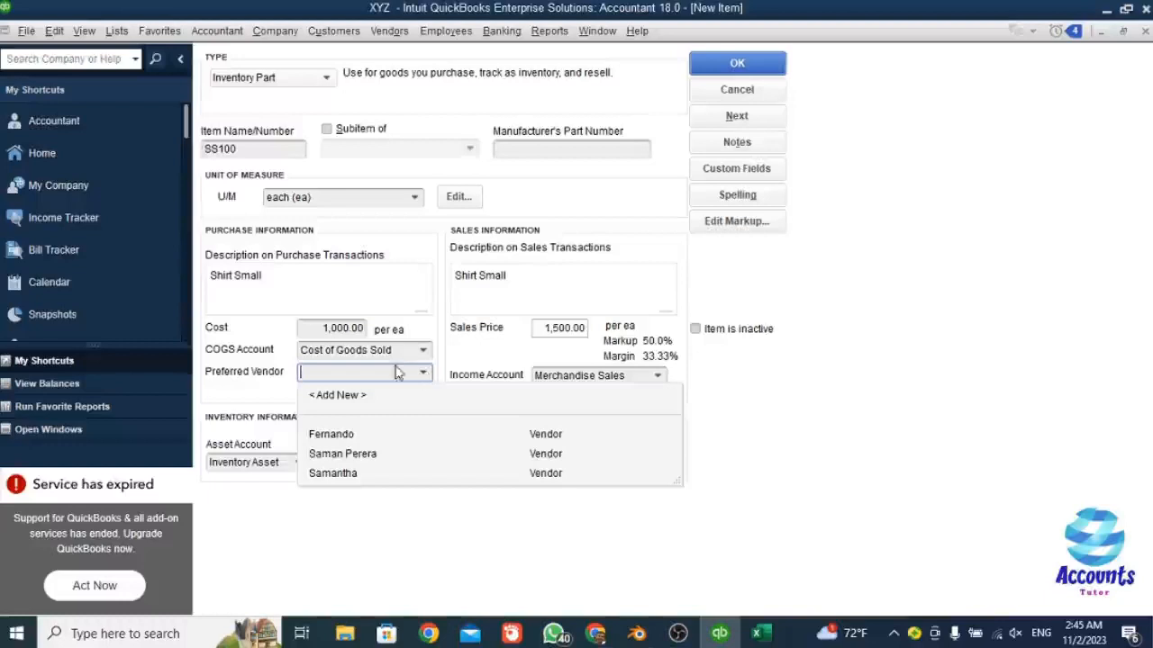
left_click(345, 455)
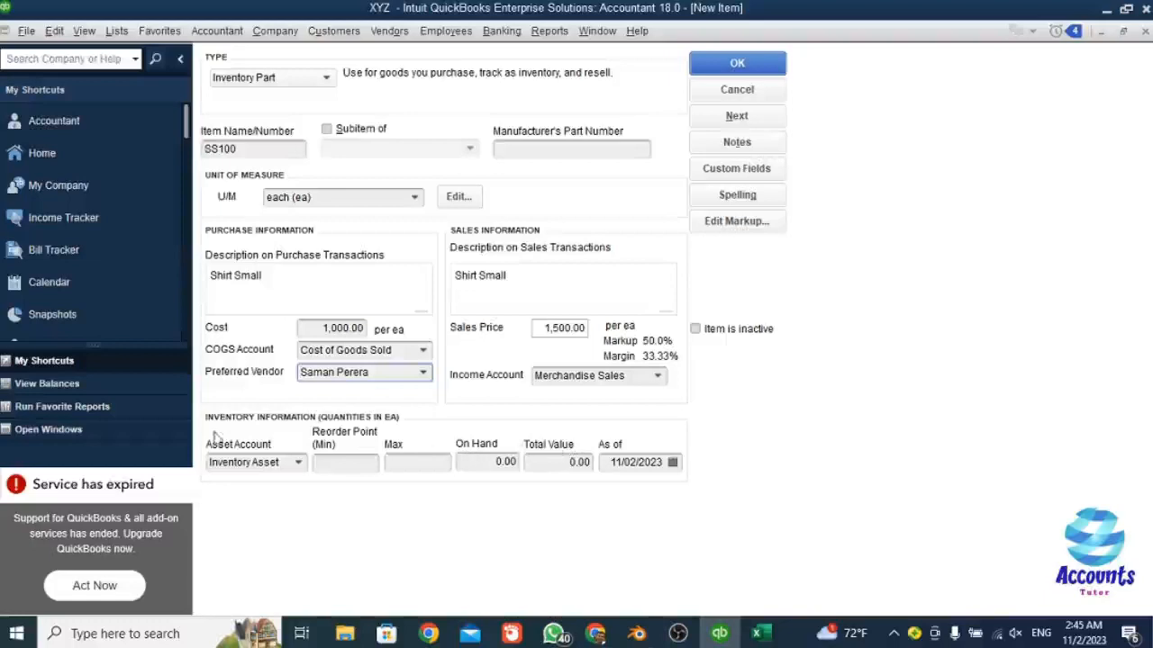
Set the item's reorder point to a minimum of 10 and maximum of 15, with 100 units on hand.
left_click(366, 463)
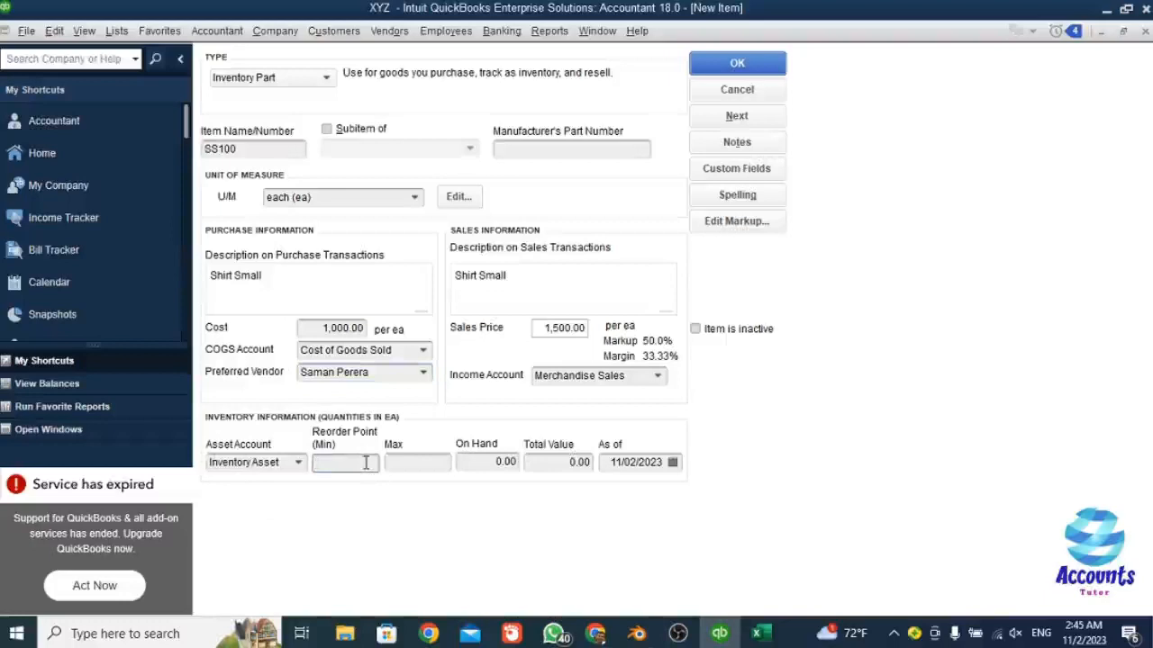
type("10")
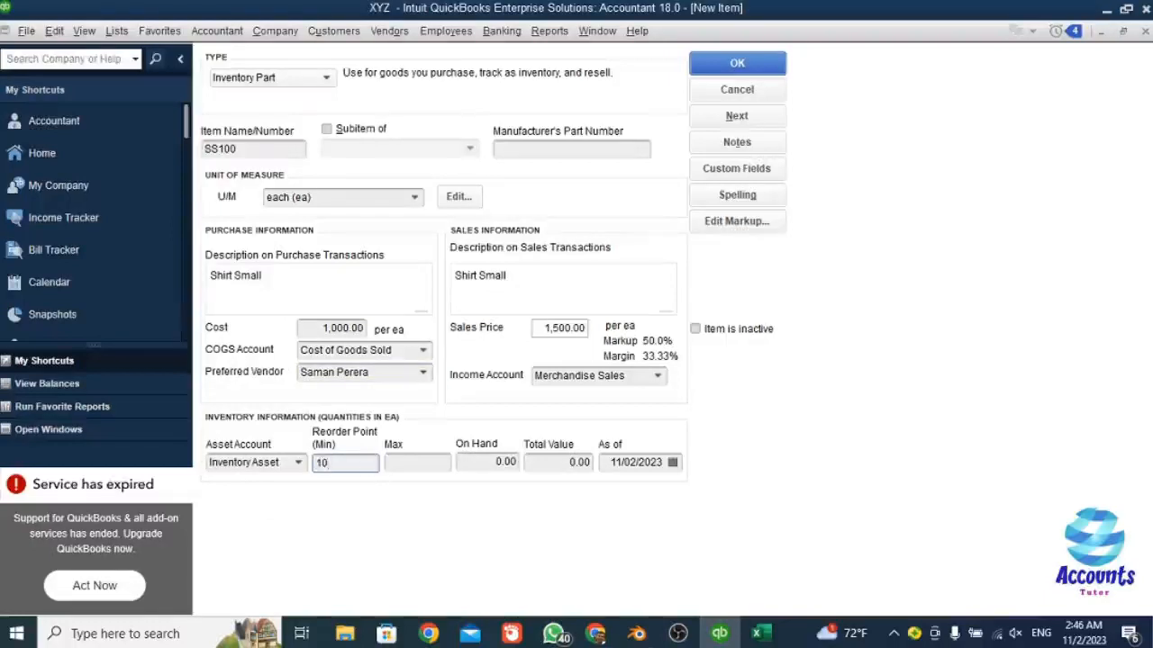
left_click(333, 487)
left_click(402, 465)
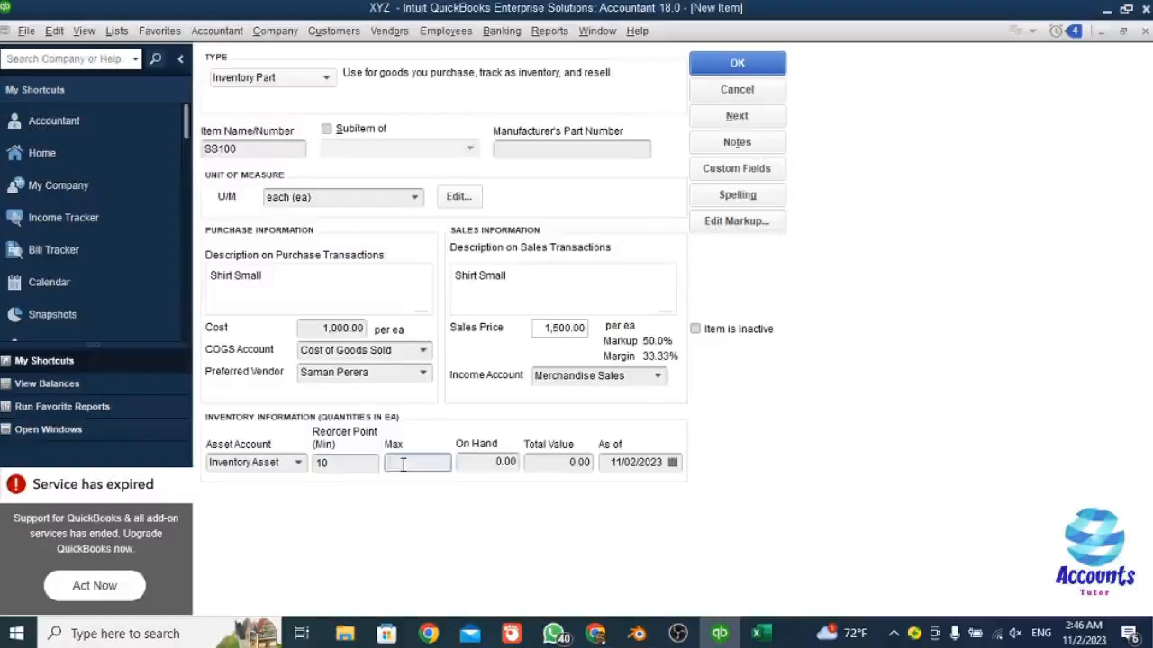
type("15")
left_click(495, 463)
type("100")
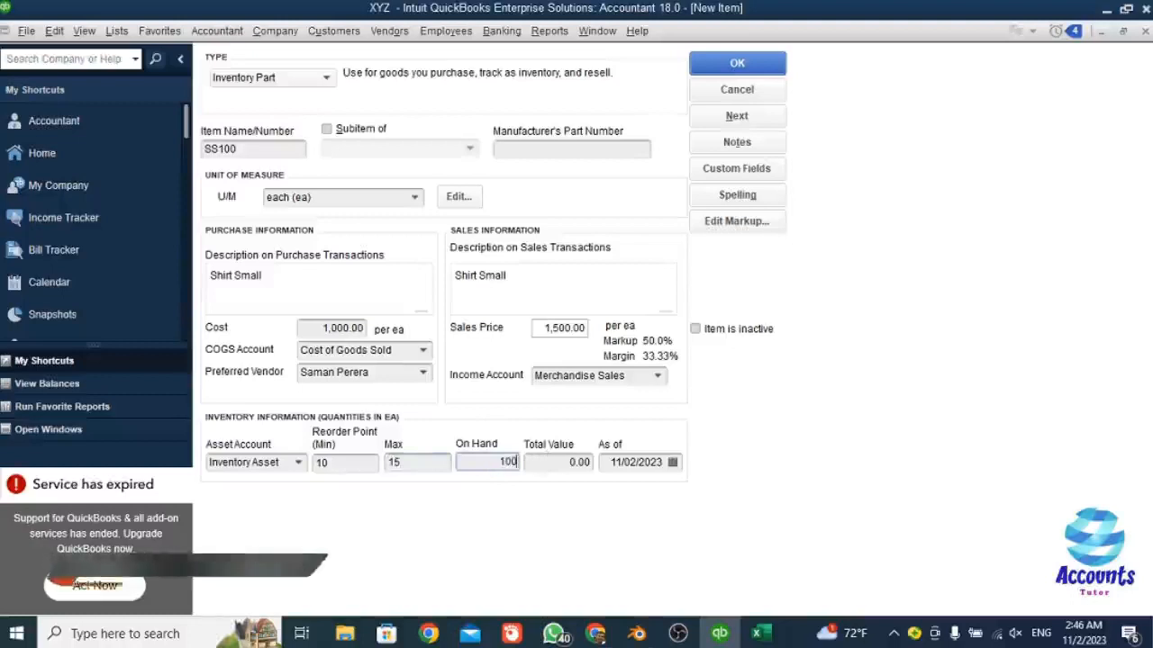
left_click(551, 462)
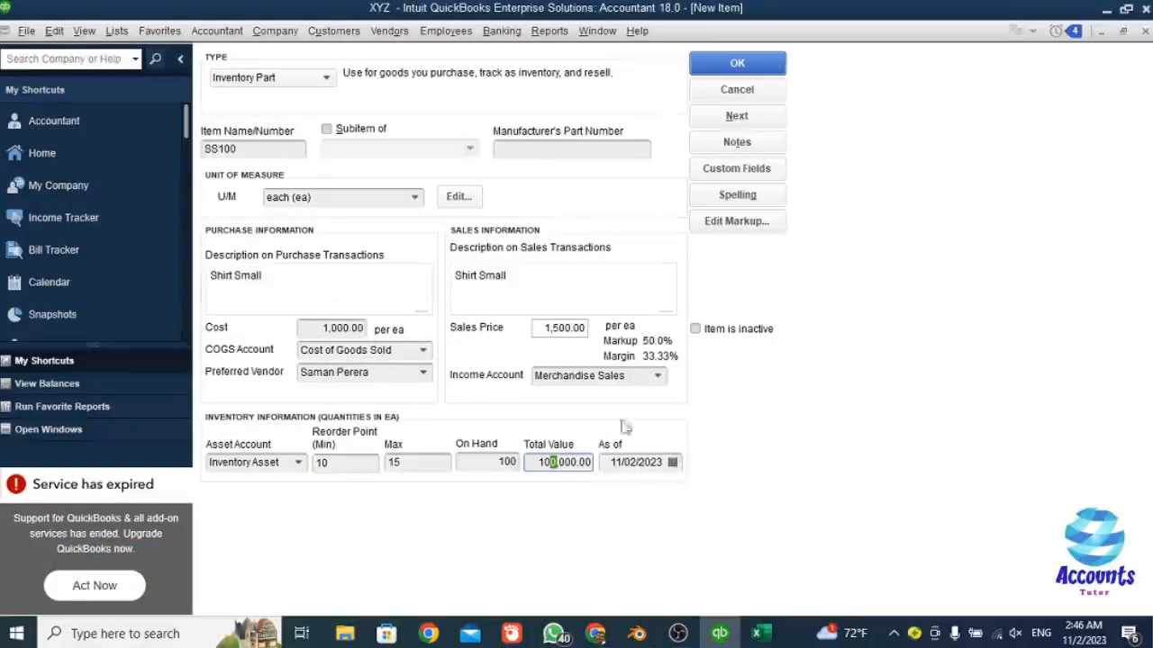
Set the as-of date of the item's opening stock to 04/01/2023.
left_click(672, 462)
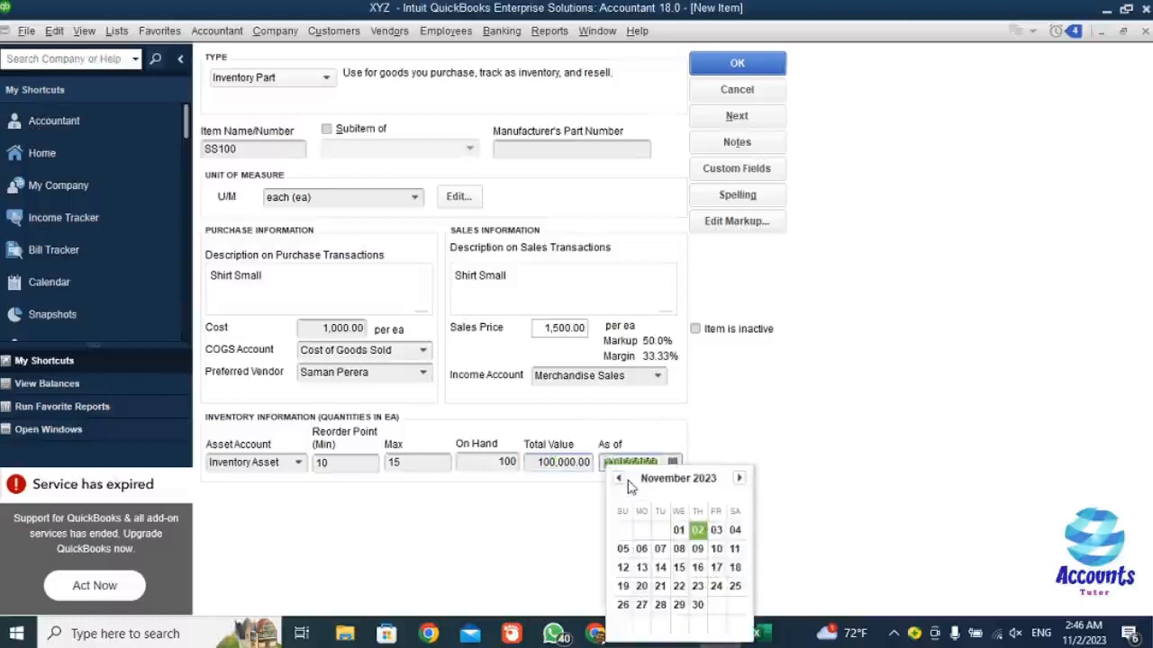
left_click(619, 479)
left_click(618, 479)
left_click(618, 478)
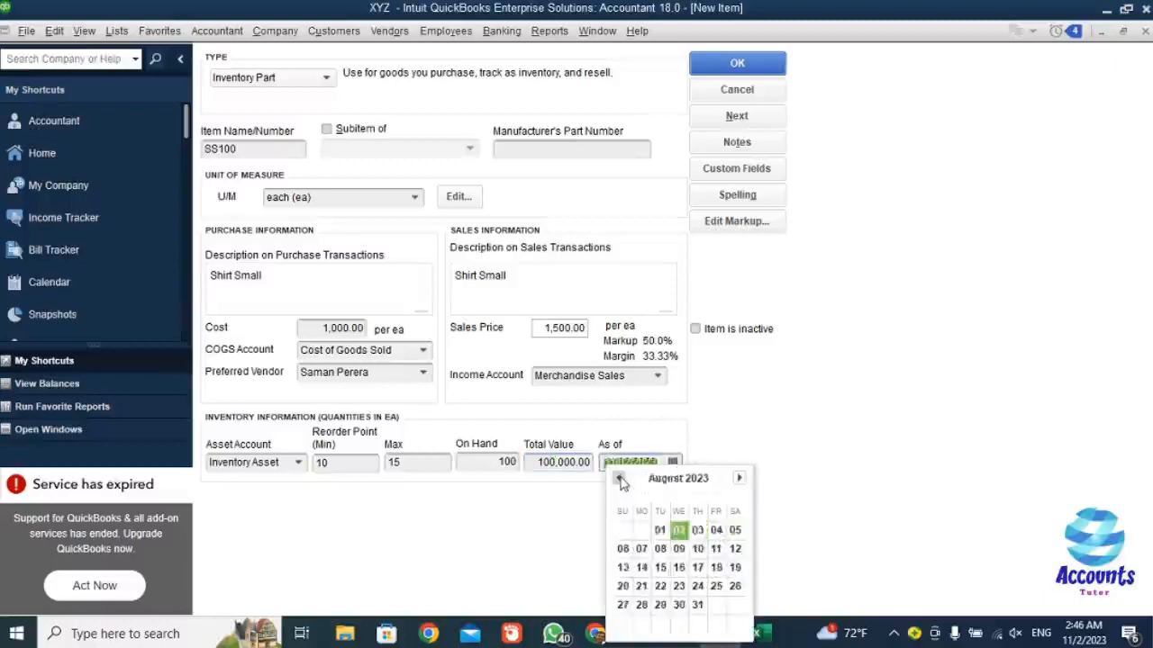
left_click(619, 478)
left_click(619, 478)
left_click(619, 478)
left_click(619, 478)
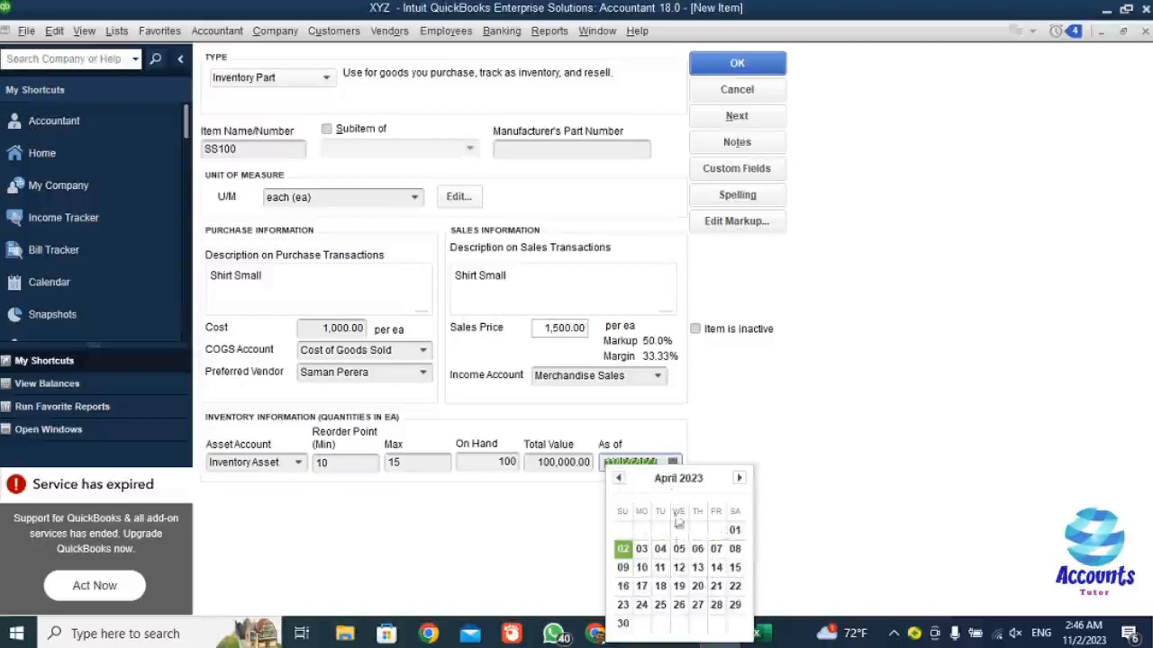
left_click(736, 532)
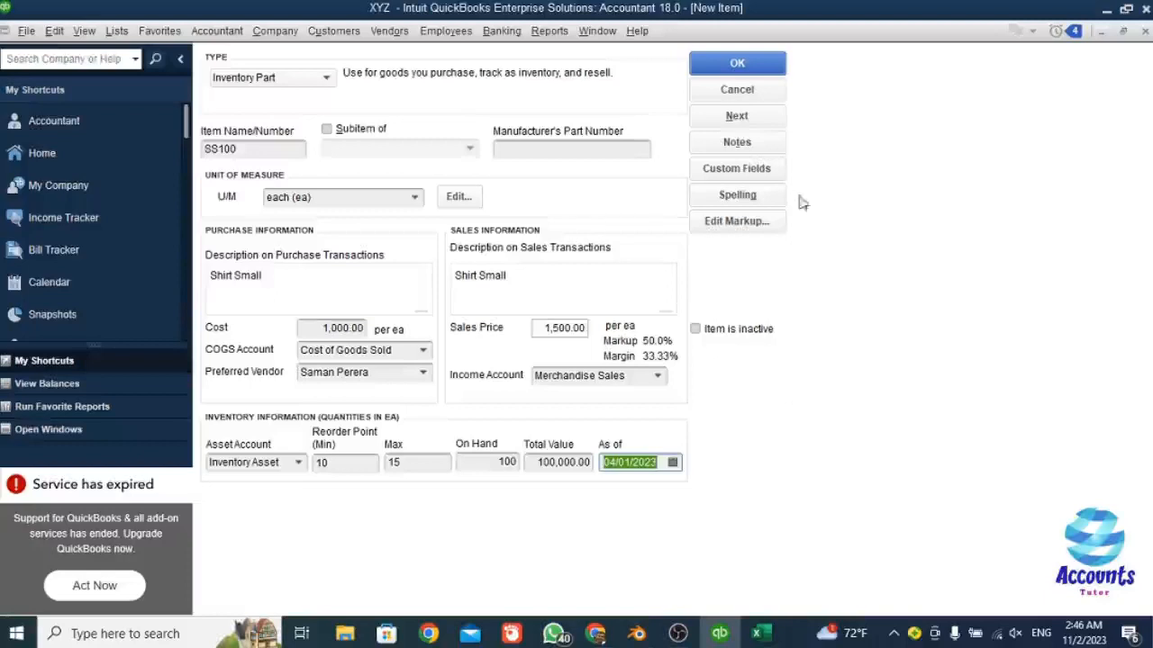
Save the new inventory item and accept its opening date being more than 90 days in the past.
left_click(738, 64)
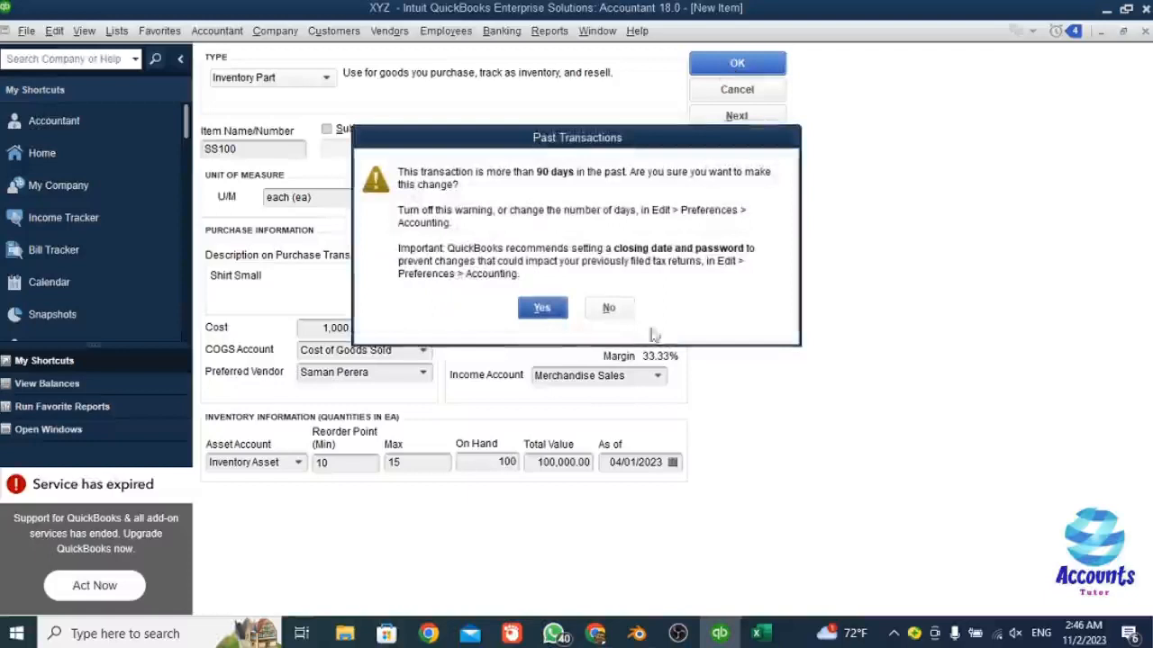
left_click(546, 309)
left_click(543, 309)
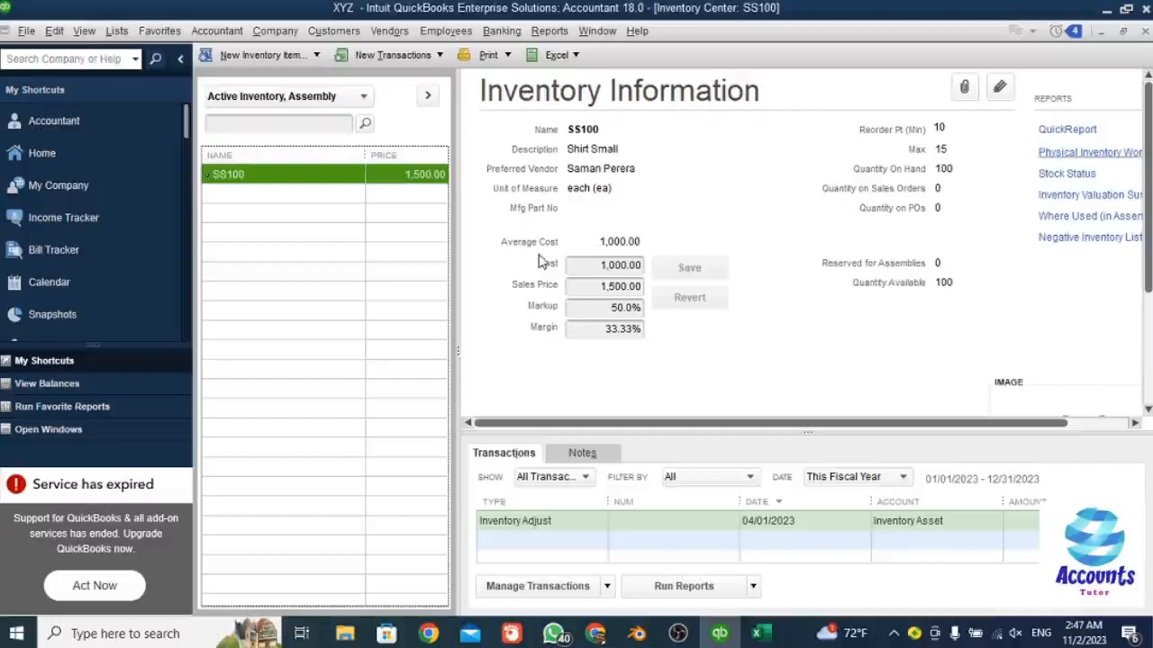
Preview the printout of the inventory item list, then leave without printing it.
left_click(508, 55)
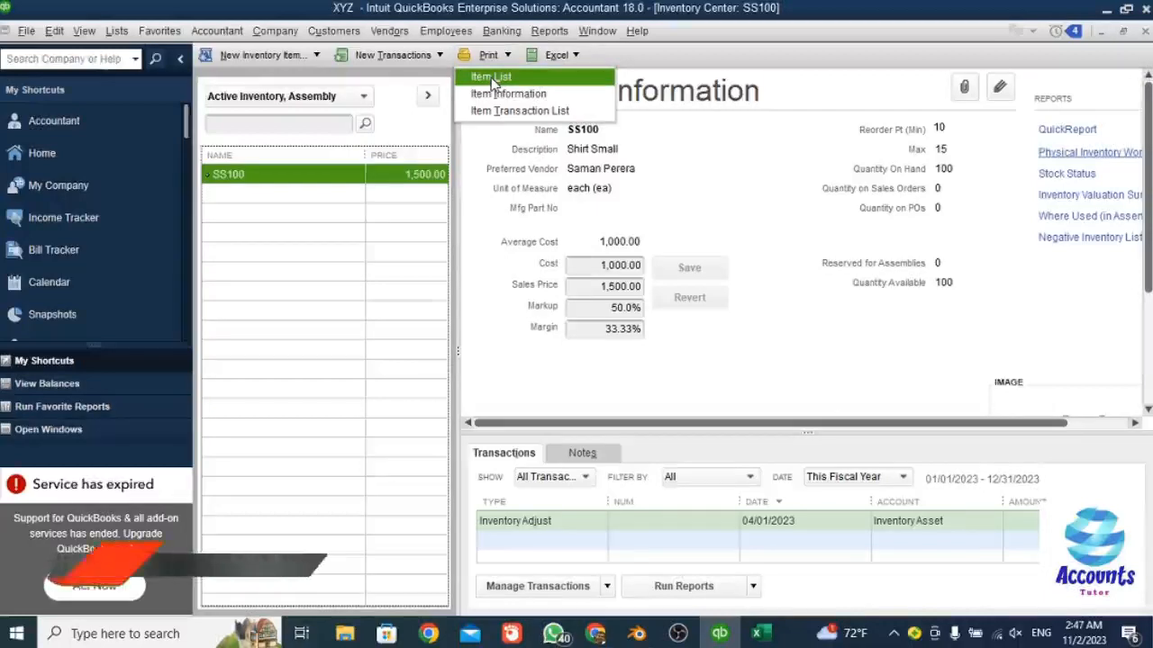
left_click(491, 81)
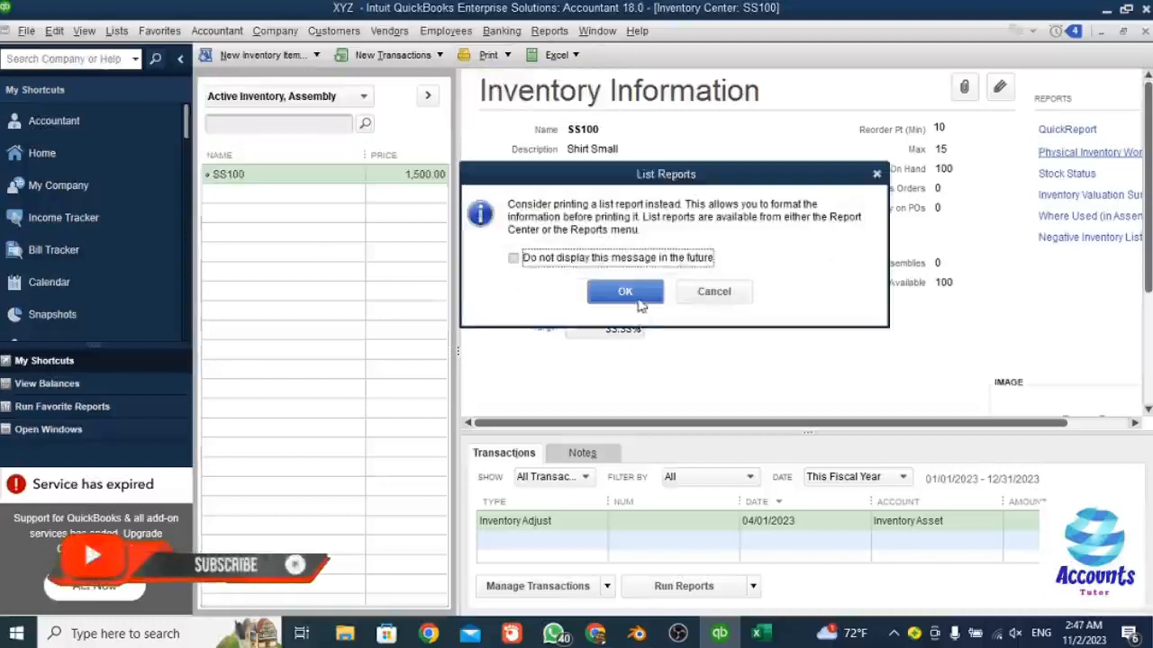
left_click(626, 293)
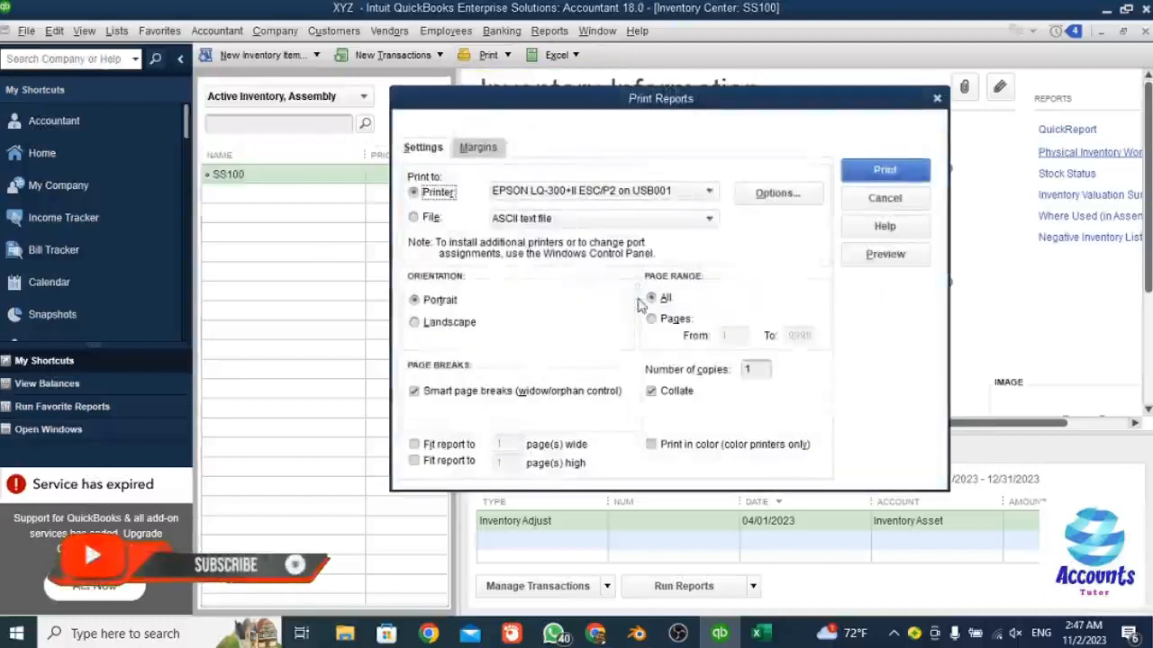
left_click(870, 256)
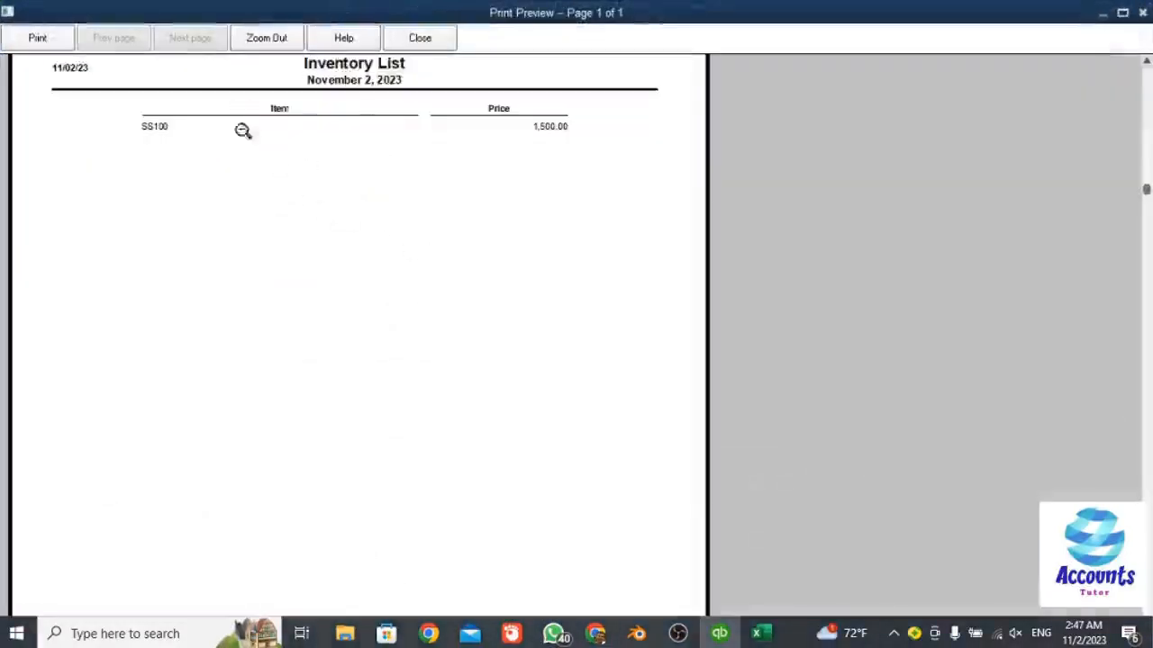
left_click(425, 39)
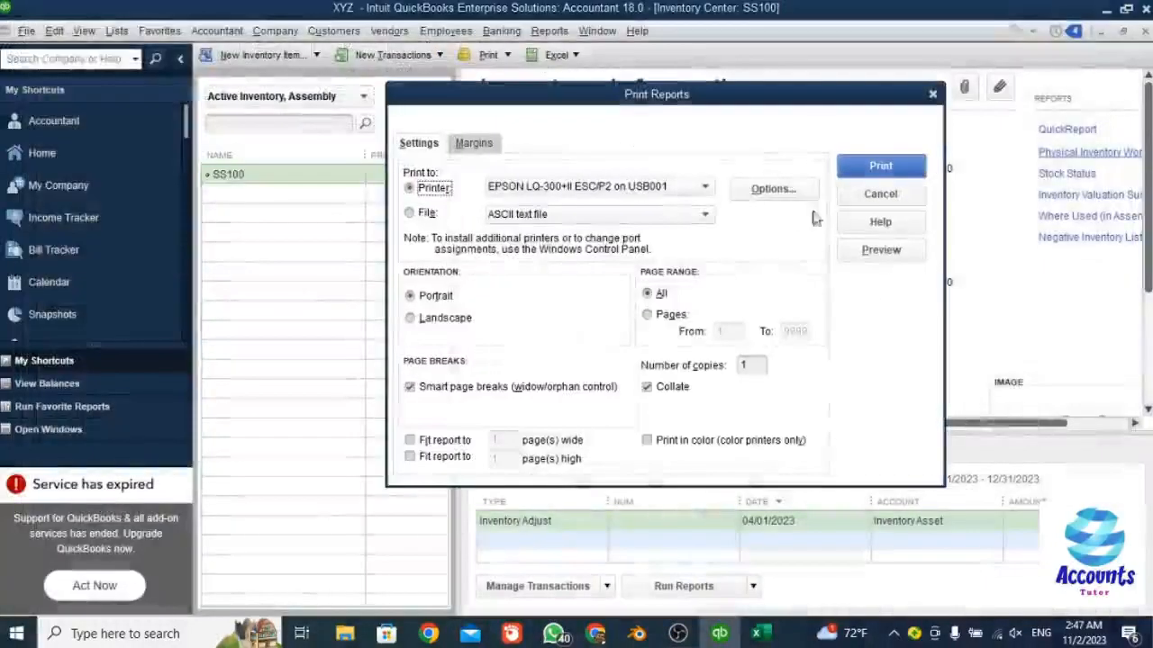
left_click(850, 202)
Preview the item information printout for SS100 at a readable size, then leave without printing it.
left_click(491, 55)
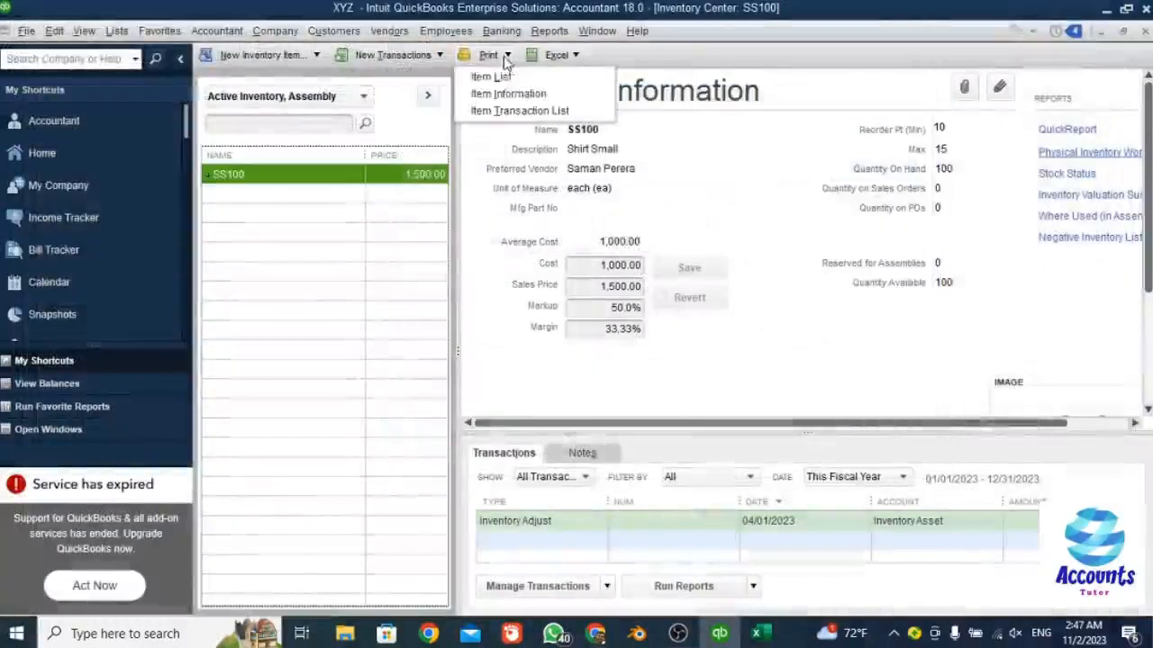
left_click(507, 94)
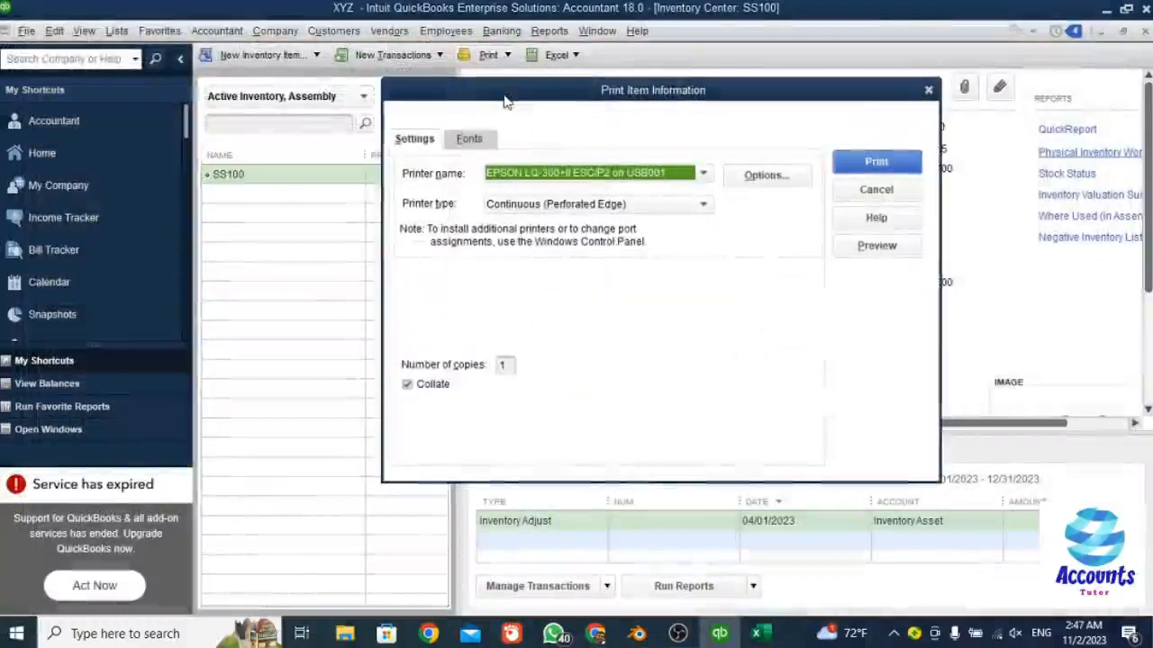
left_click(866, 249)
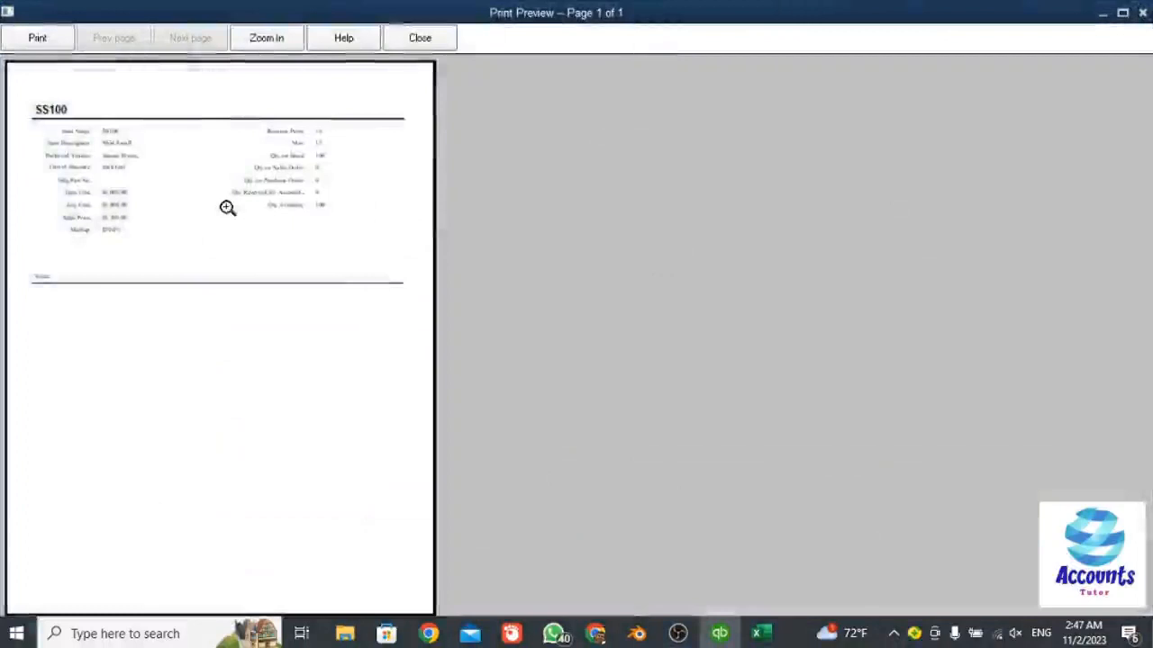
left_click(227, 208)
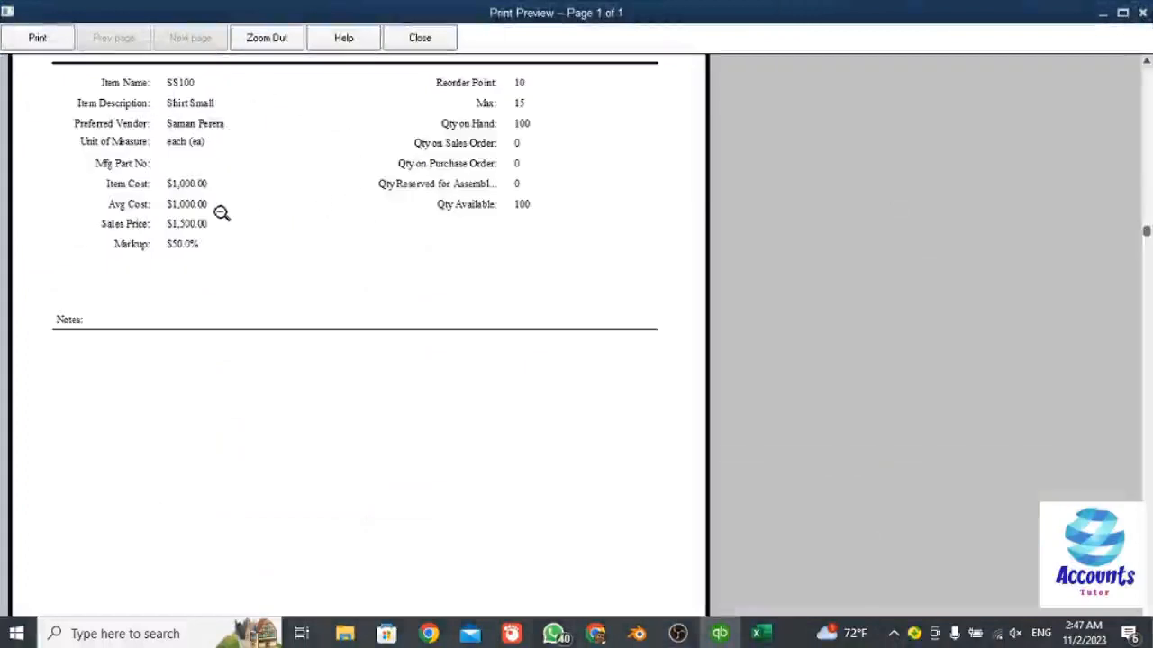
left_click(427, 40)
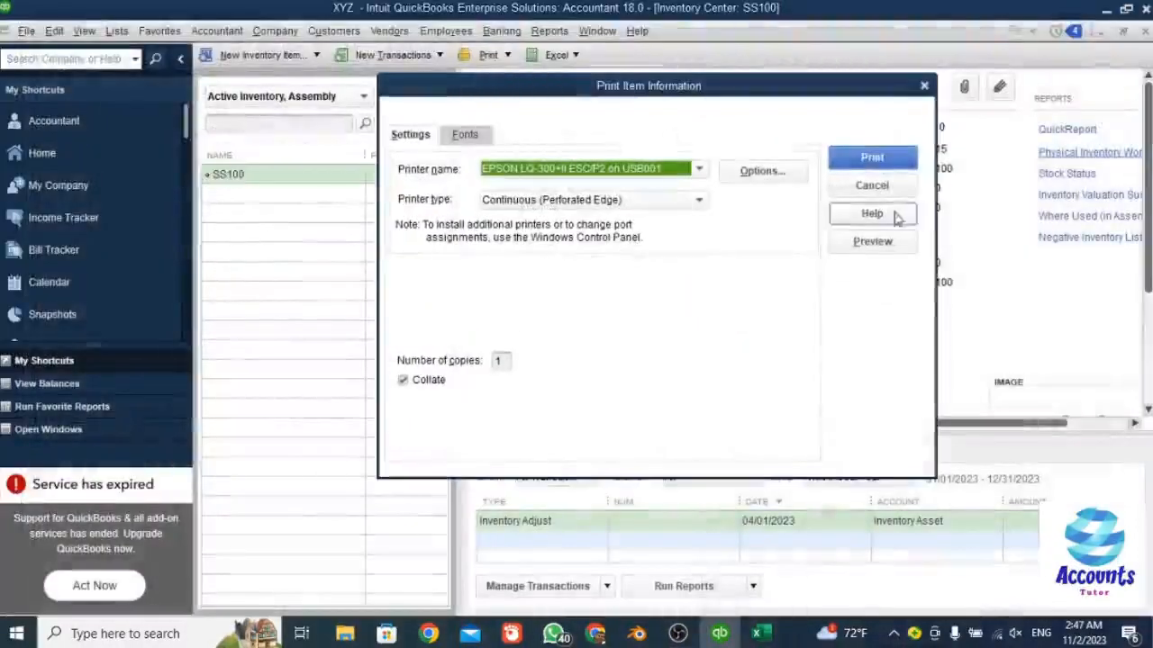
left_click(871, 185)
Preview the item transaction list printout for SS100 at a readable size, then leave without printing it.
left_click(506, 55)
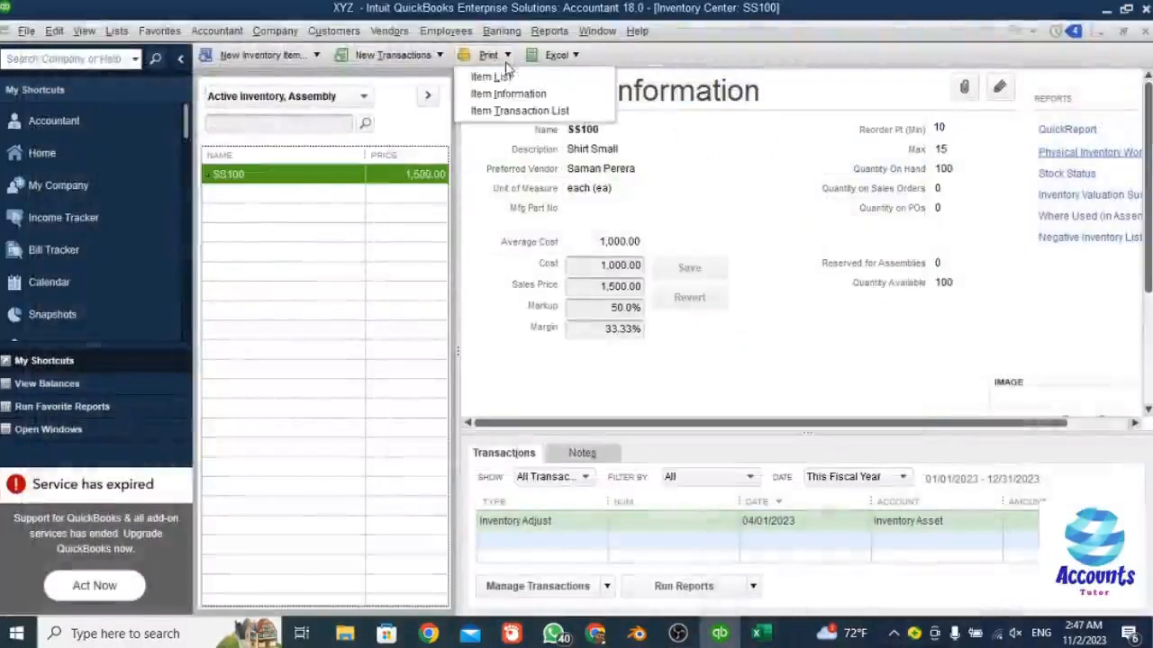
left_click(519, 110)
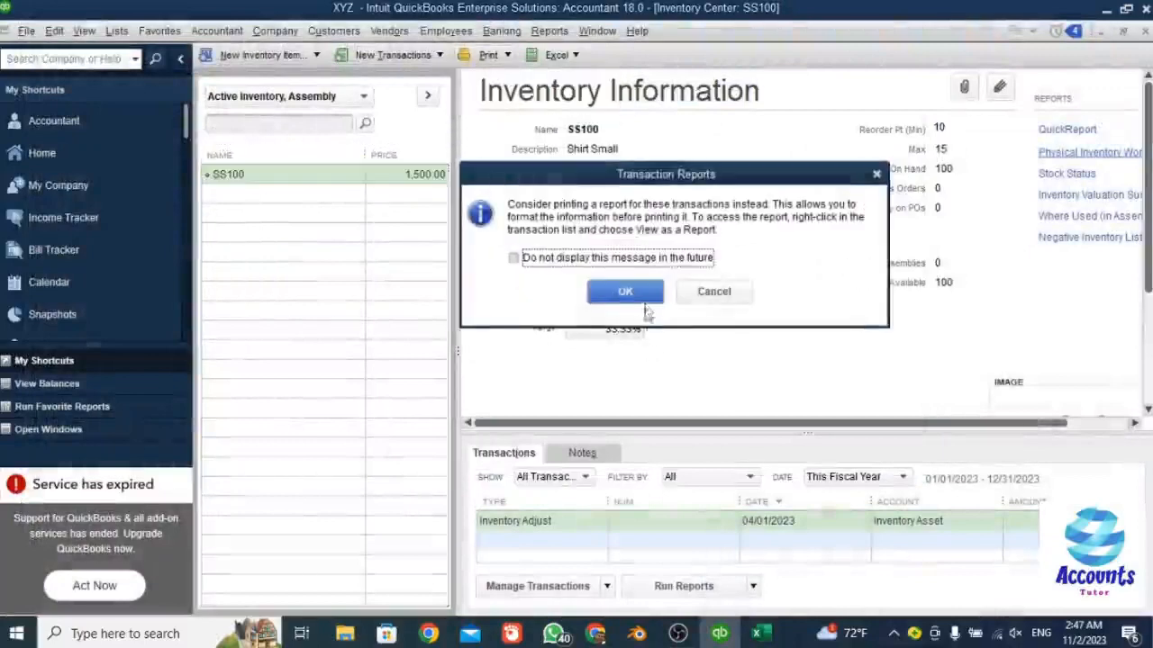
left_click(644, 305)
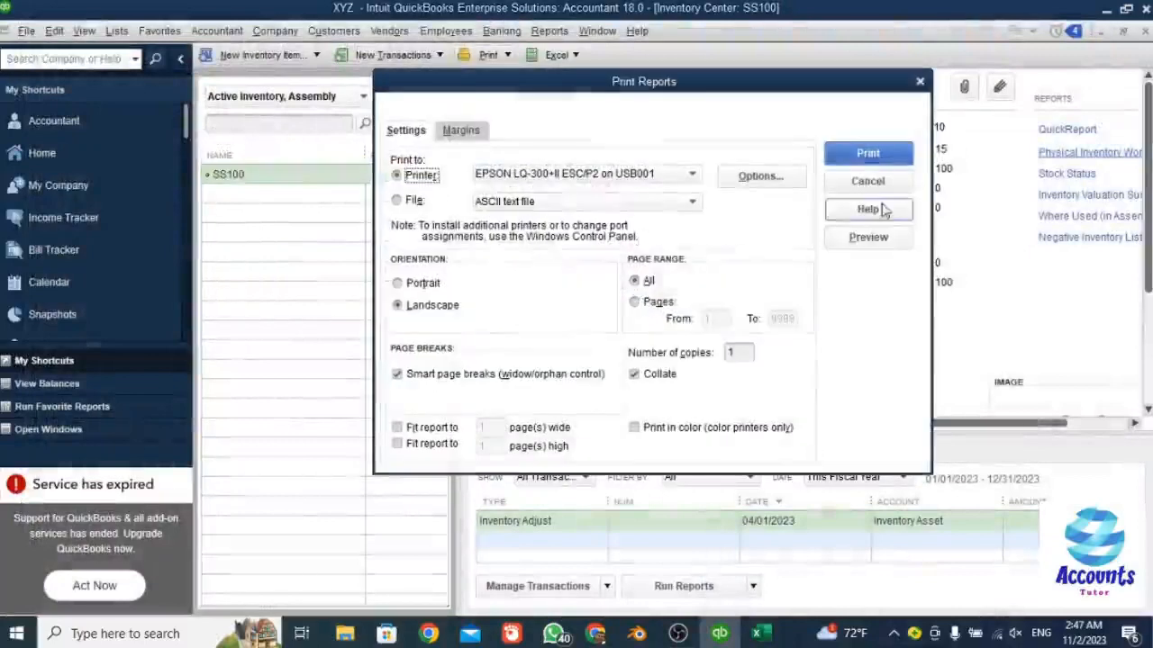
left_click(876, 233)
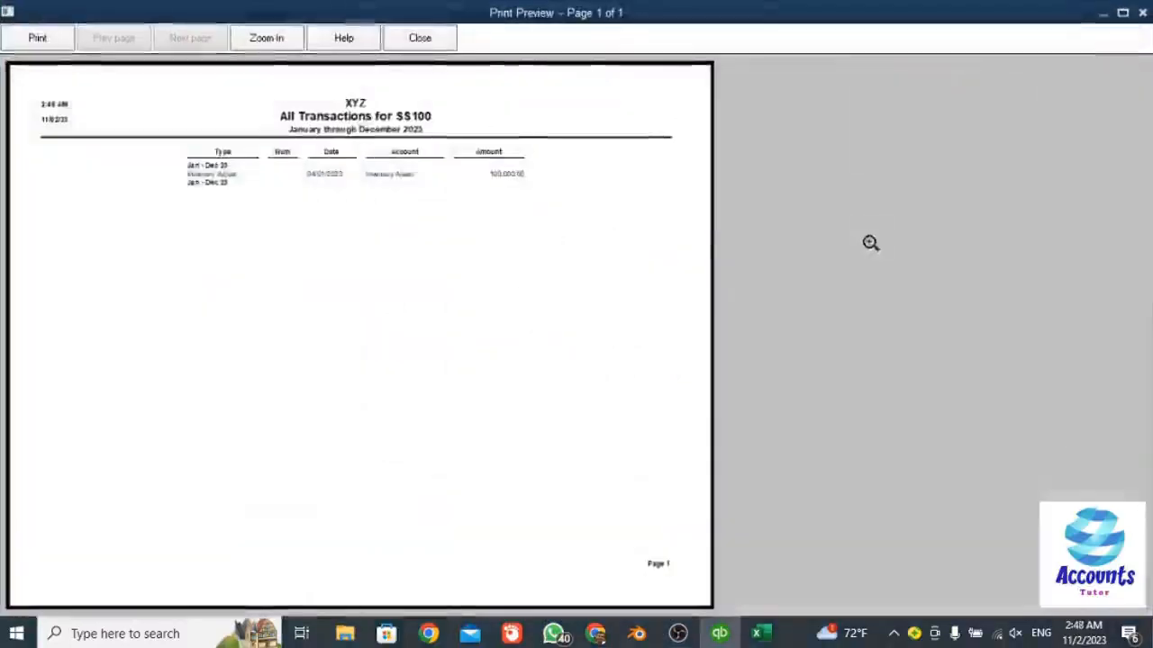
left_click(486, 226)
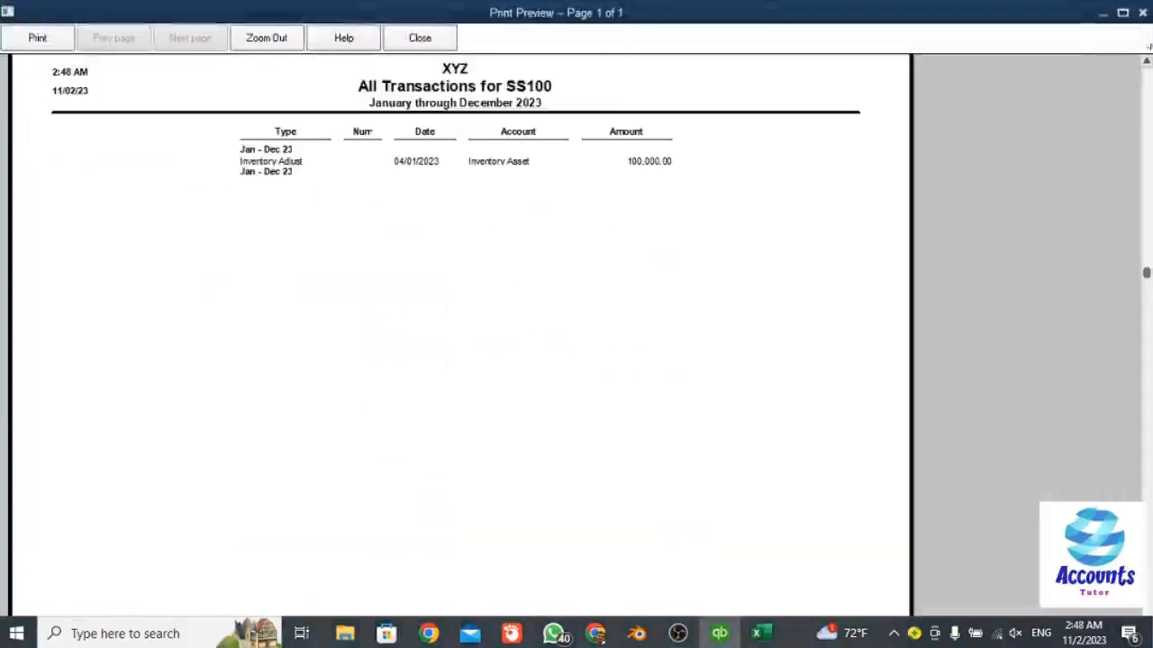
left_click(420, 39)
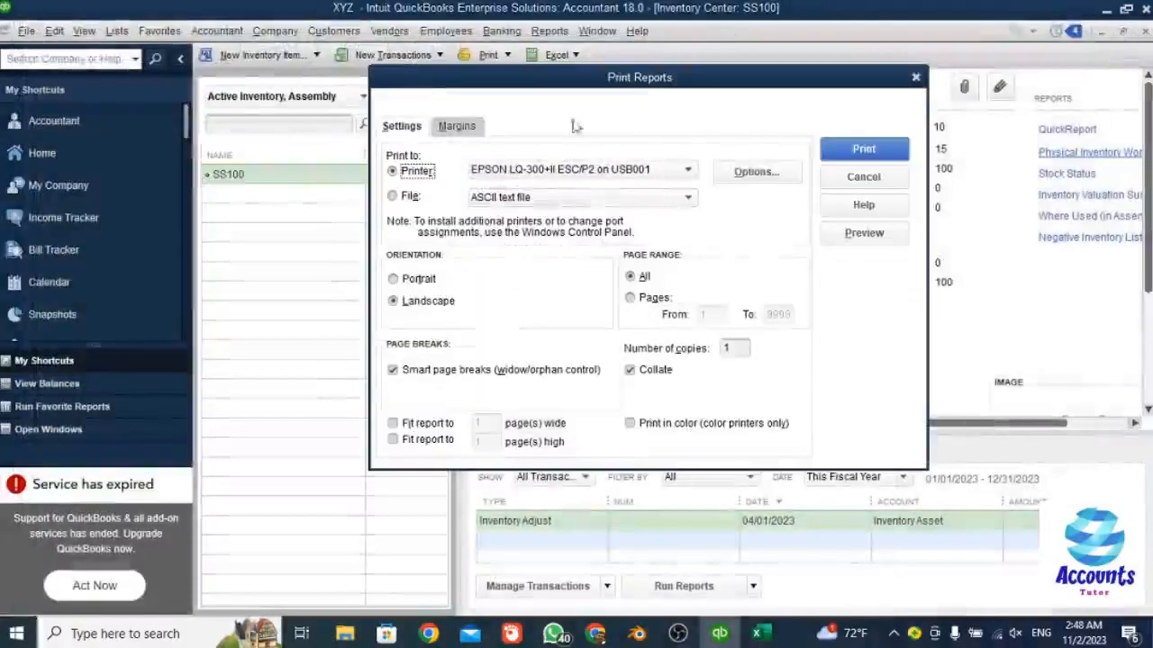
left_click(849, 179)
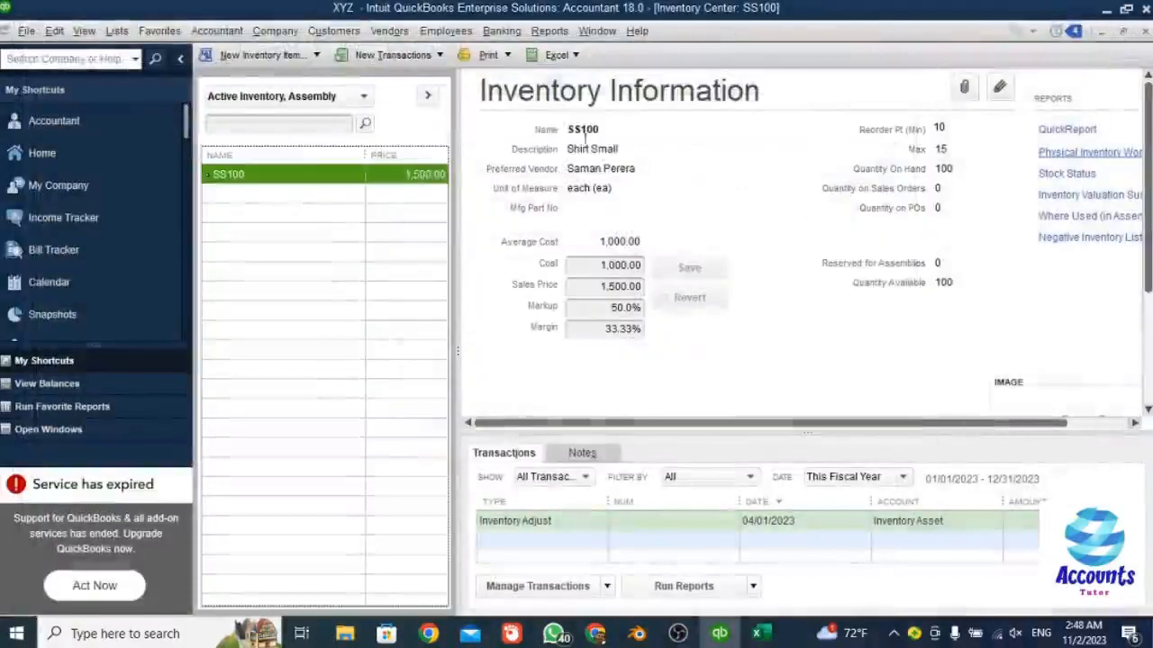
left_click(574, 55)
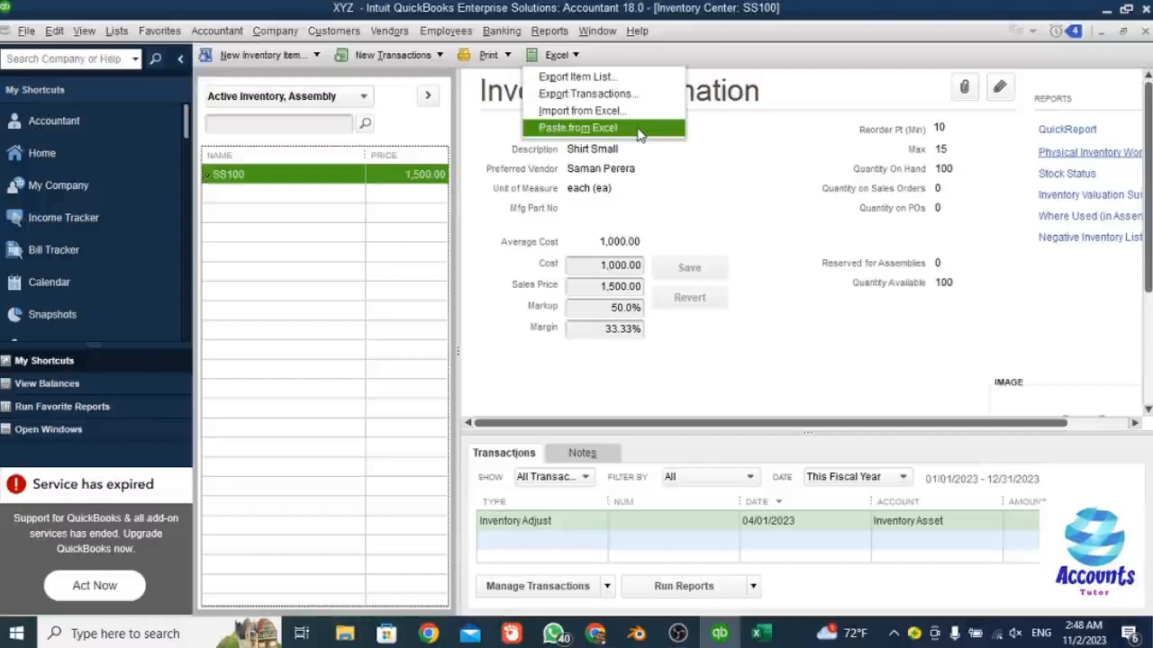
left_click(635, 59)
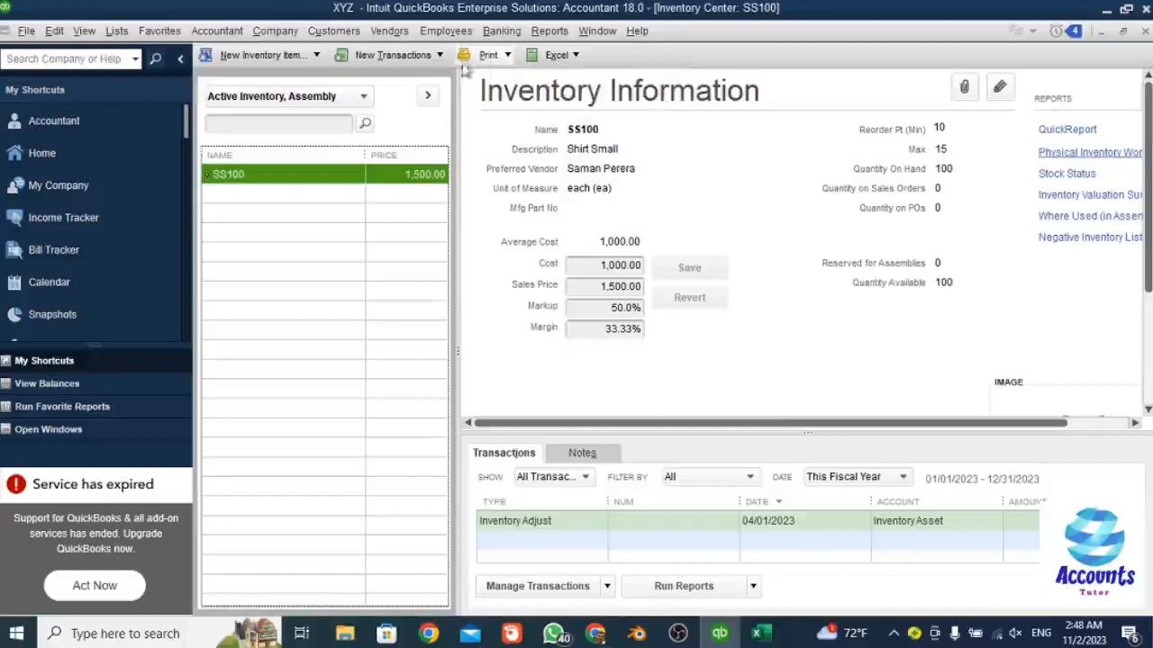
left_click(504, 61)
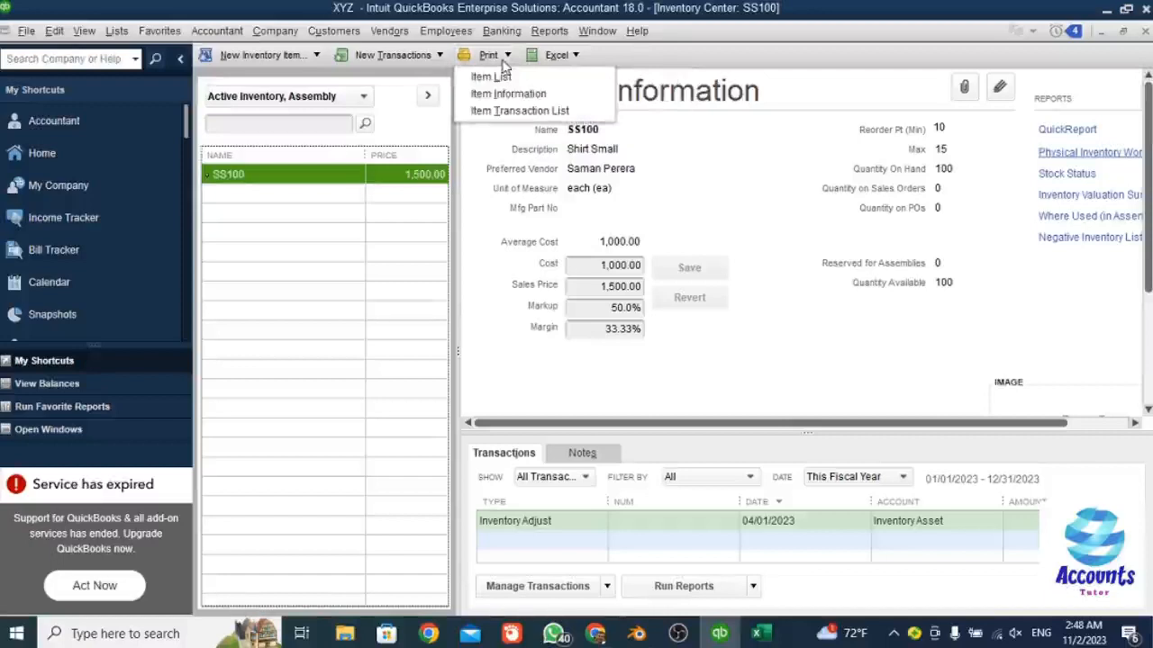
Review the company preferences for Items & Inventory, including purchase order, stock warning and unit of measure options, then leave without changes.
left_click(439, 60)
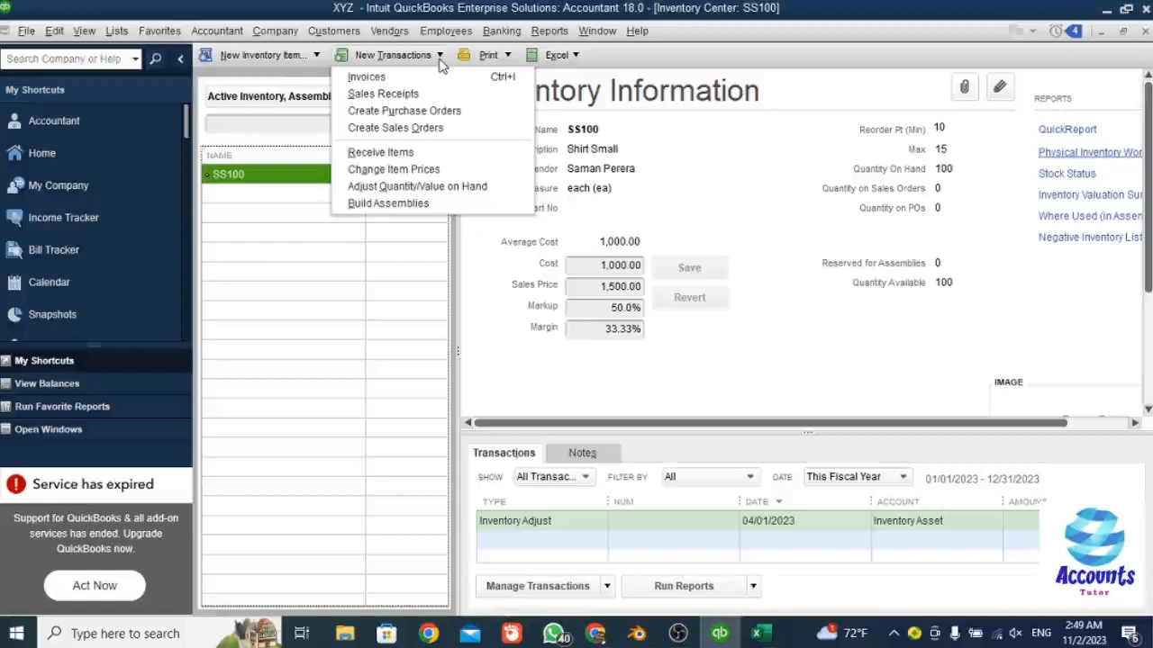
left_click(59, 32)
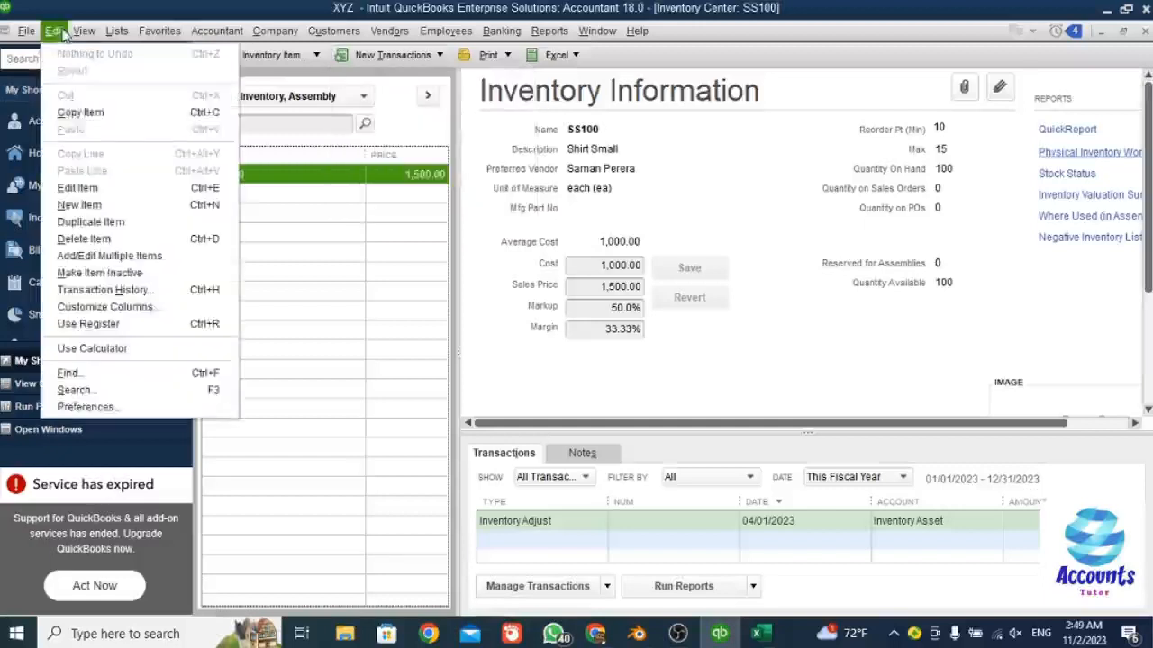
left_click(85, 407)
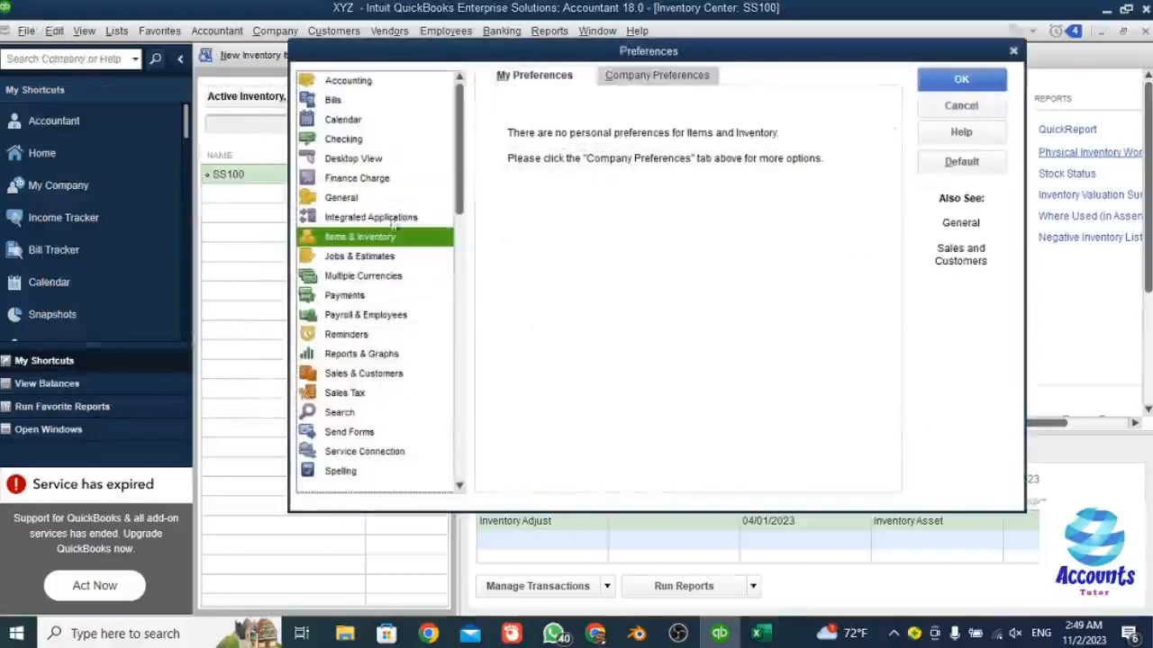
left_click(644, 79)
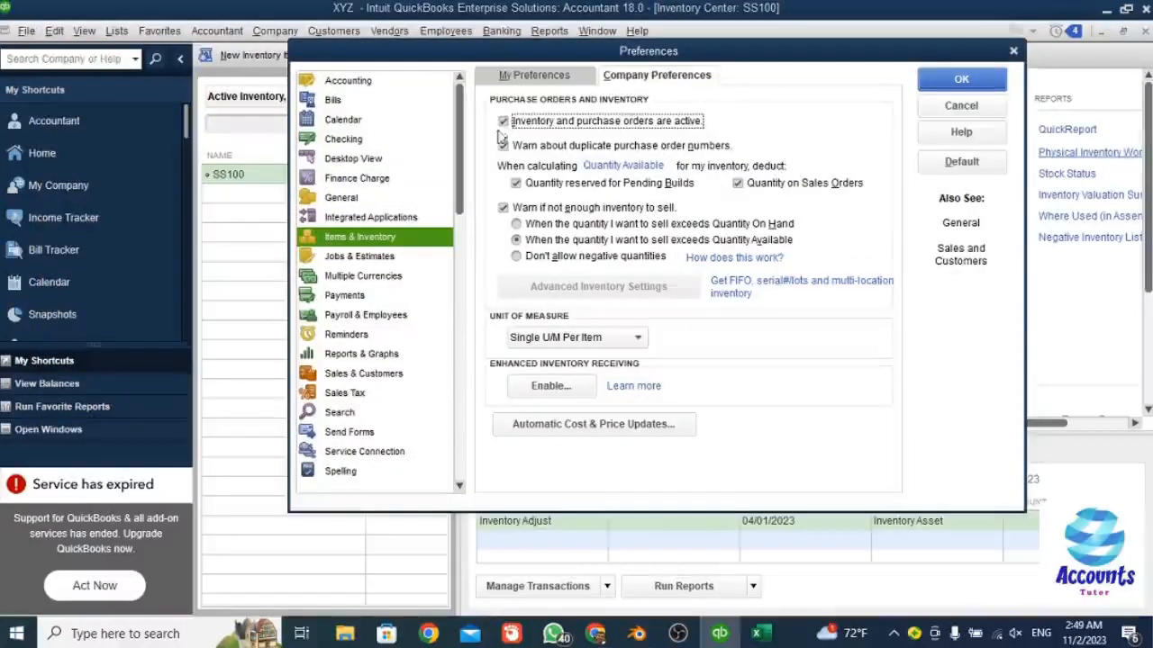
left_click(970, 109)
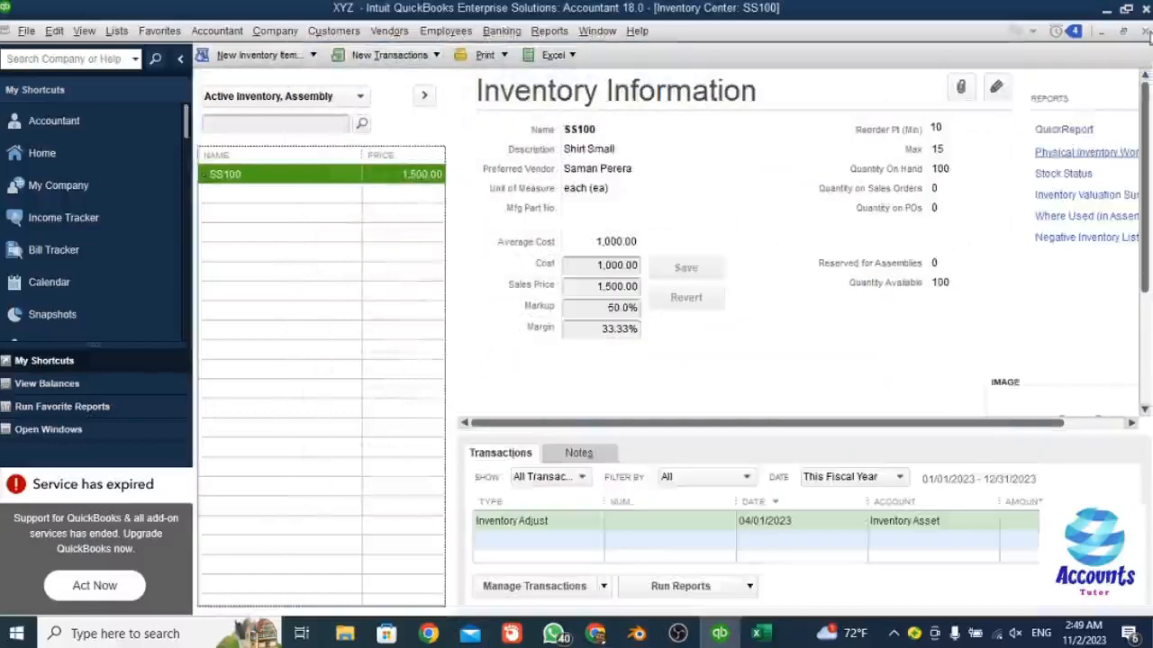
Close the Inventory Center and maximize the Home page to show the full workflow.
left_click(1144, 30)
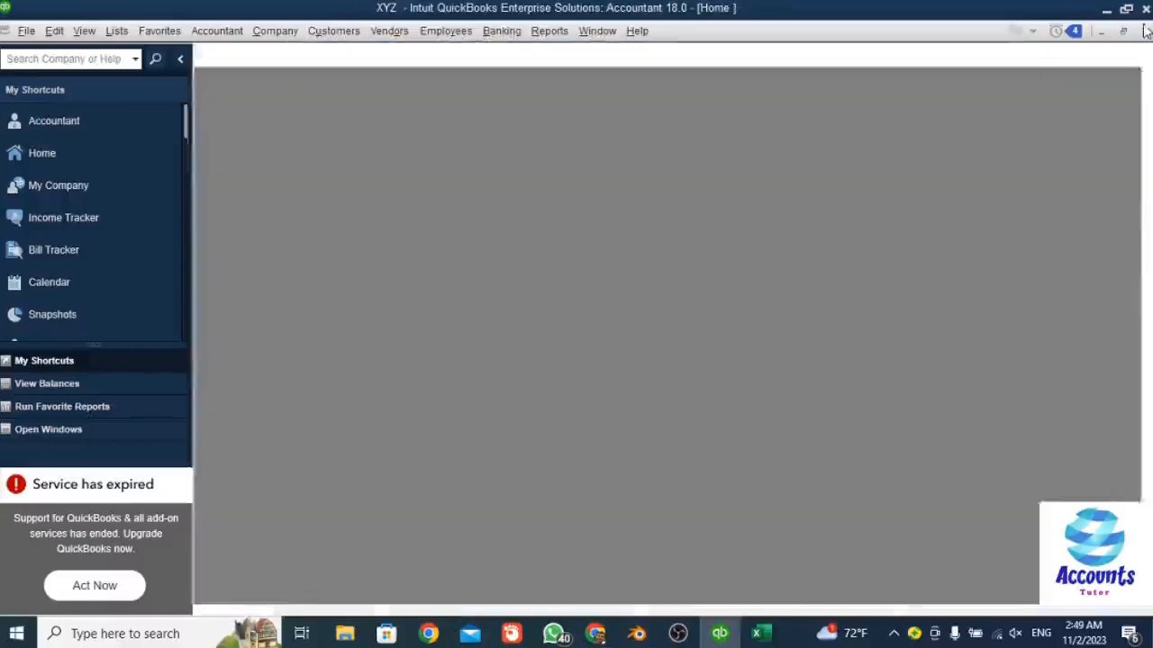
left_click(1145, 31)
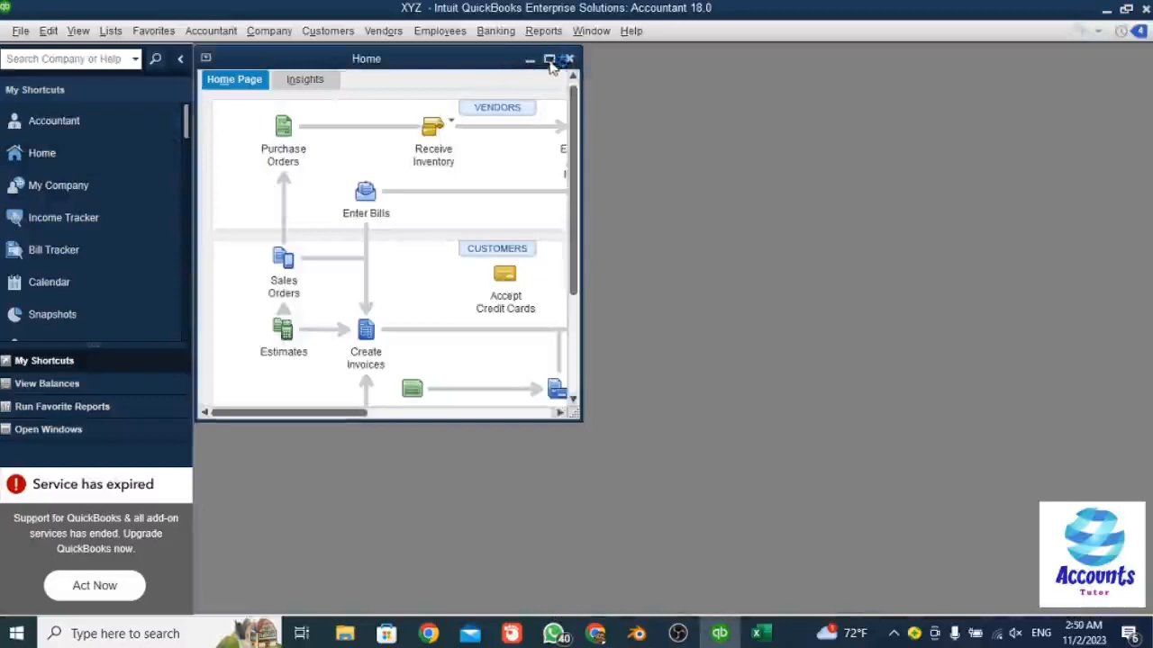
left_click(549, 59)
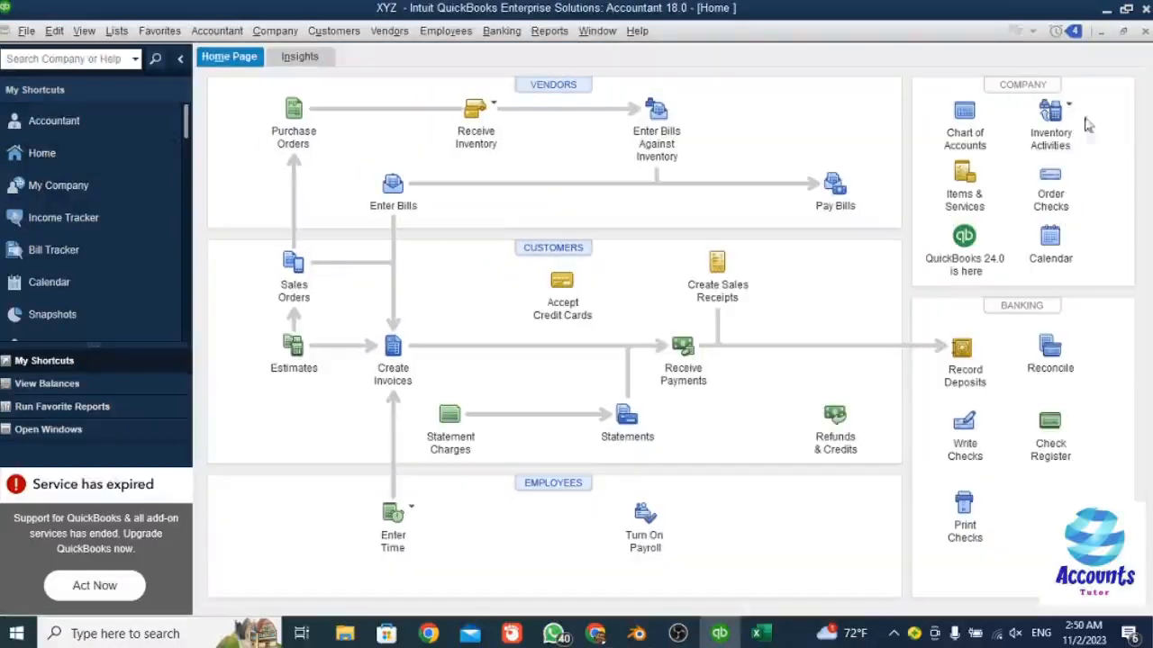
Open the Inventory Center from the inventory activities on the Home page.
left_click(1070, 108)
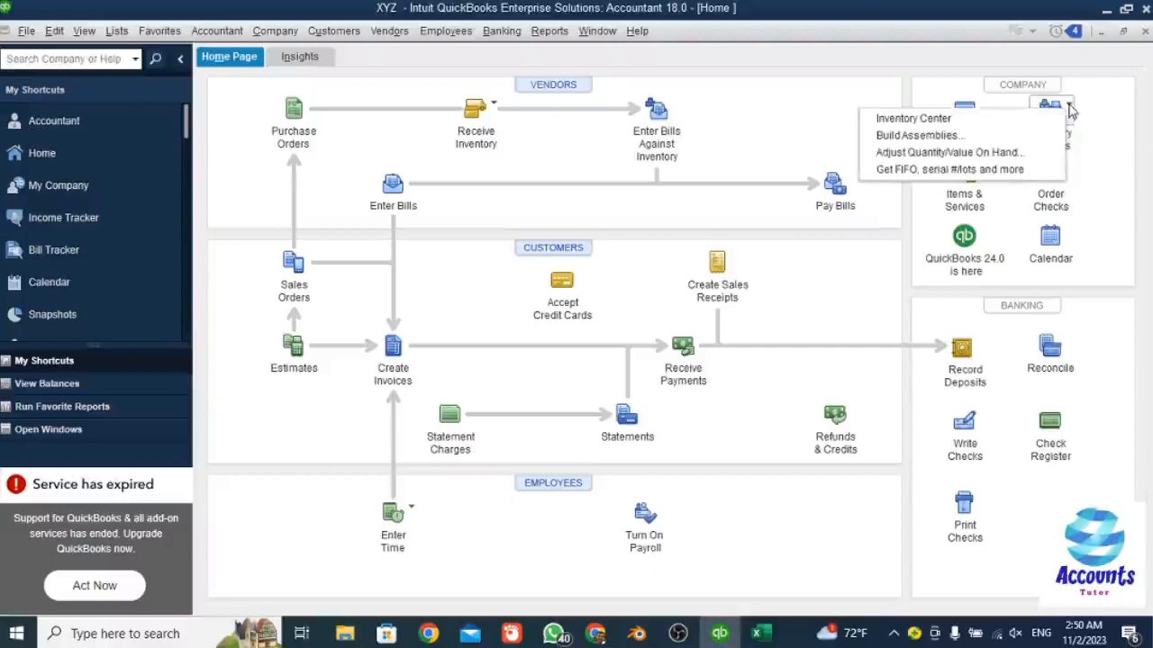
left_click(1023, 120)
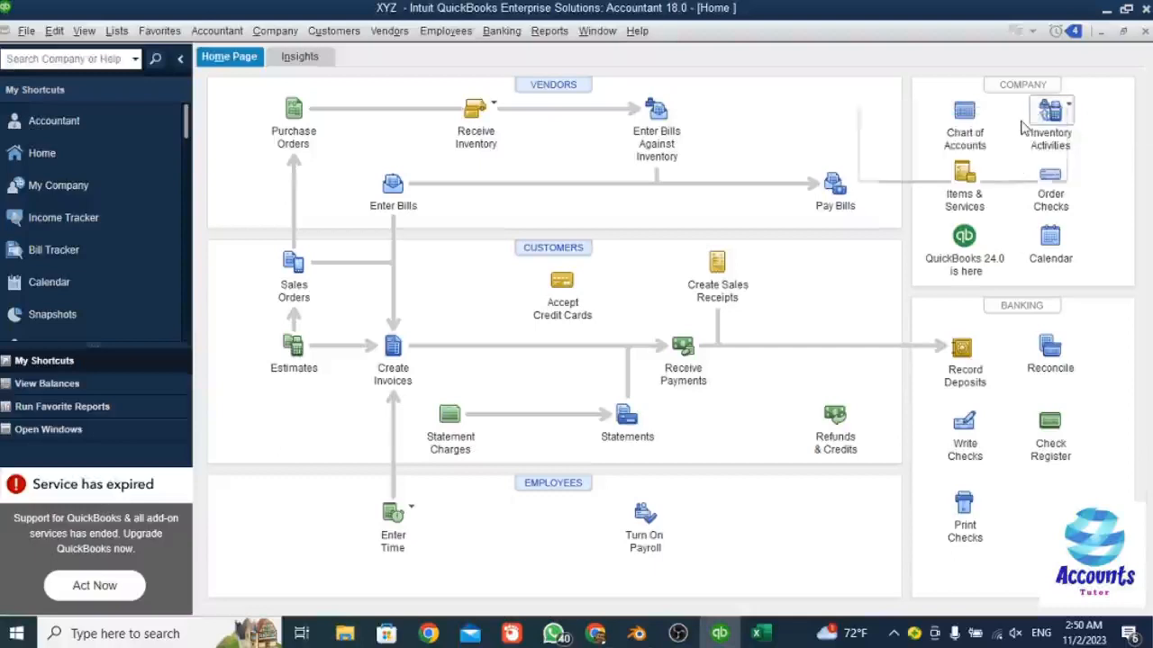